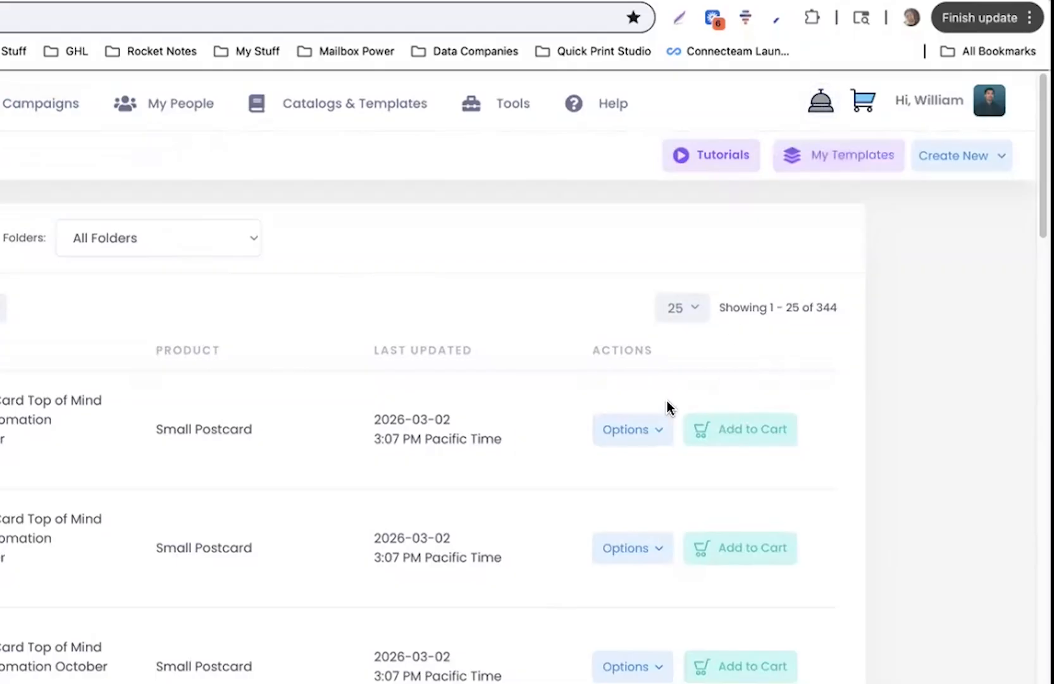
# Open and close the actions list of the November Monthly Card Top of Mind project
pyautogui.click(660, 430)
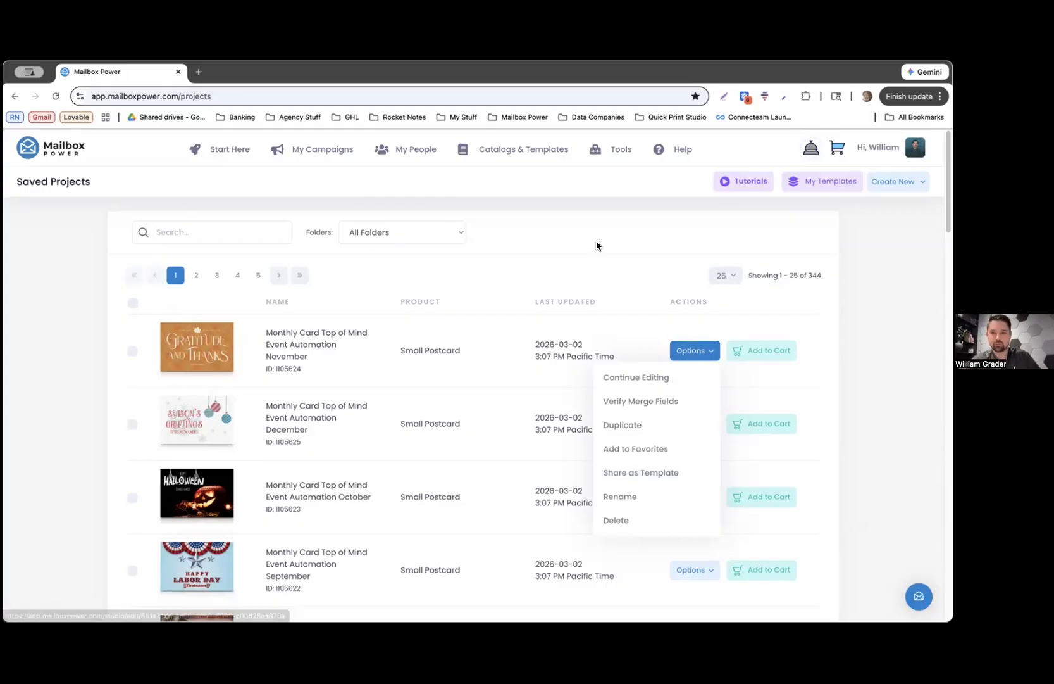
pyautogui.click(621, 298)
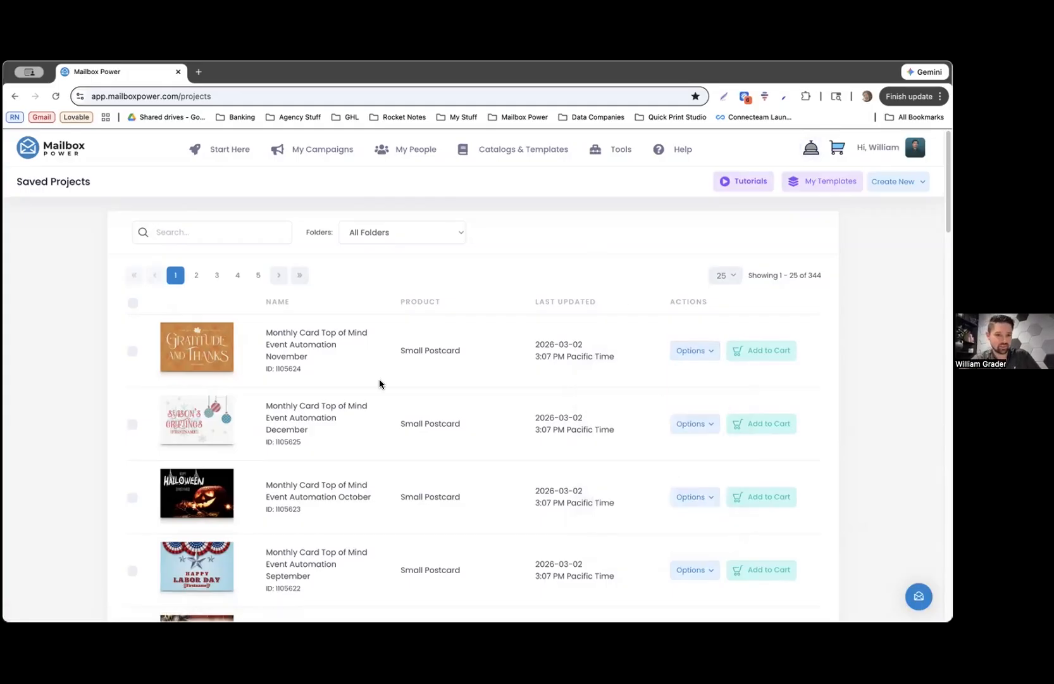
# From Saved Automations, open Manage Shipments for Classic Long Term Nurture 4x6 Version
pyautogui.moveTo(319, 136)
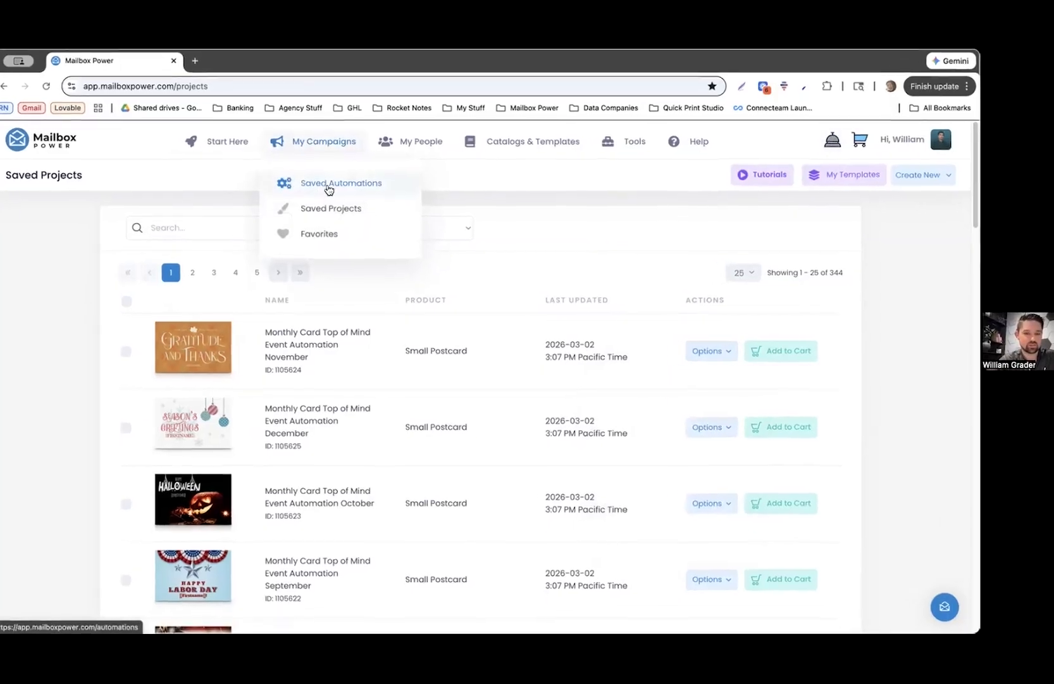
pyautogui.click(333, 190)
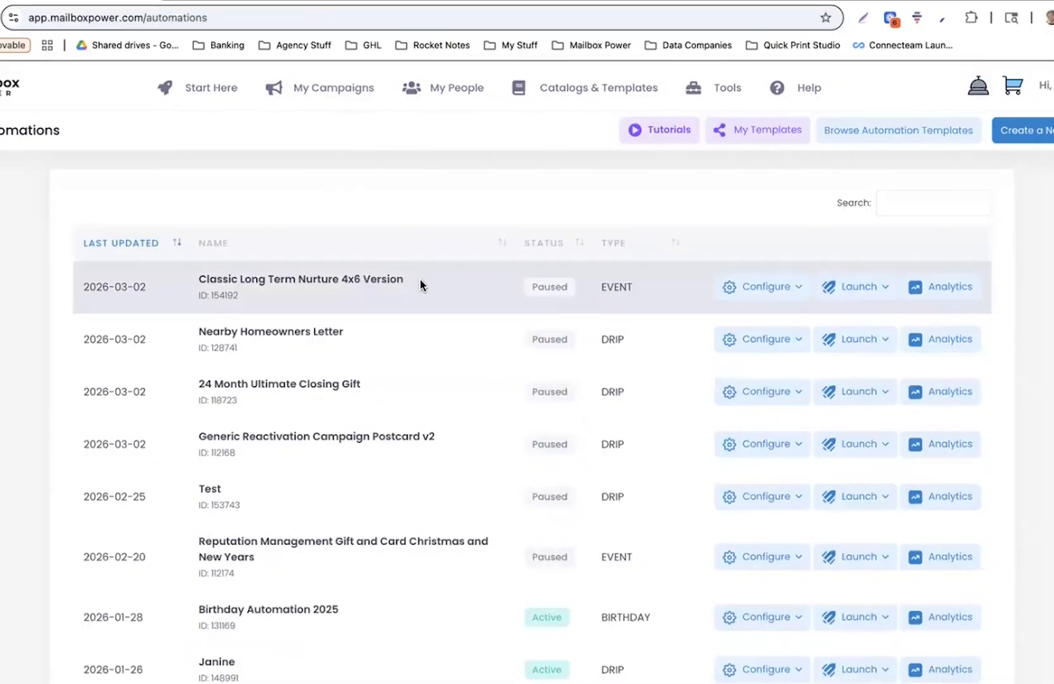
pyautogui.moveTo(405, 279); pyautogui.dragTo(200, 285)
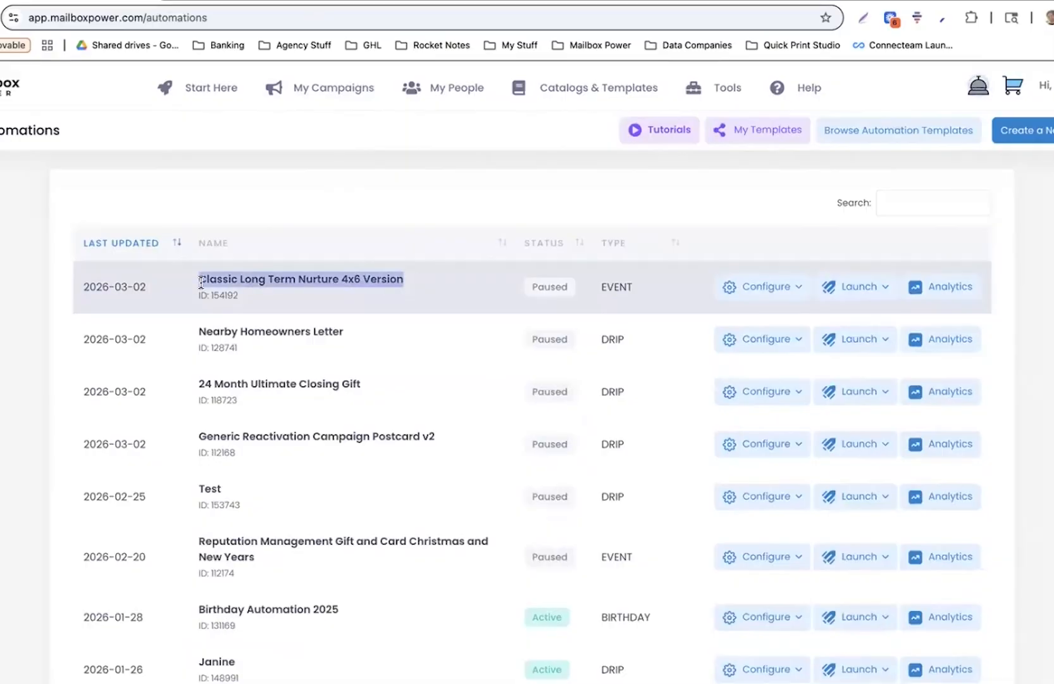
pyautogui.click(488, 269)
pyautogui.click(765, 290)
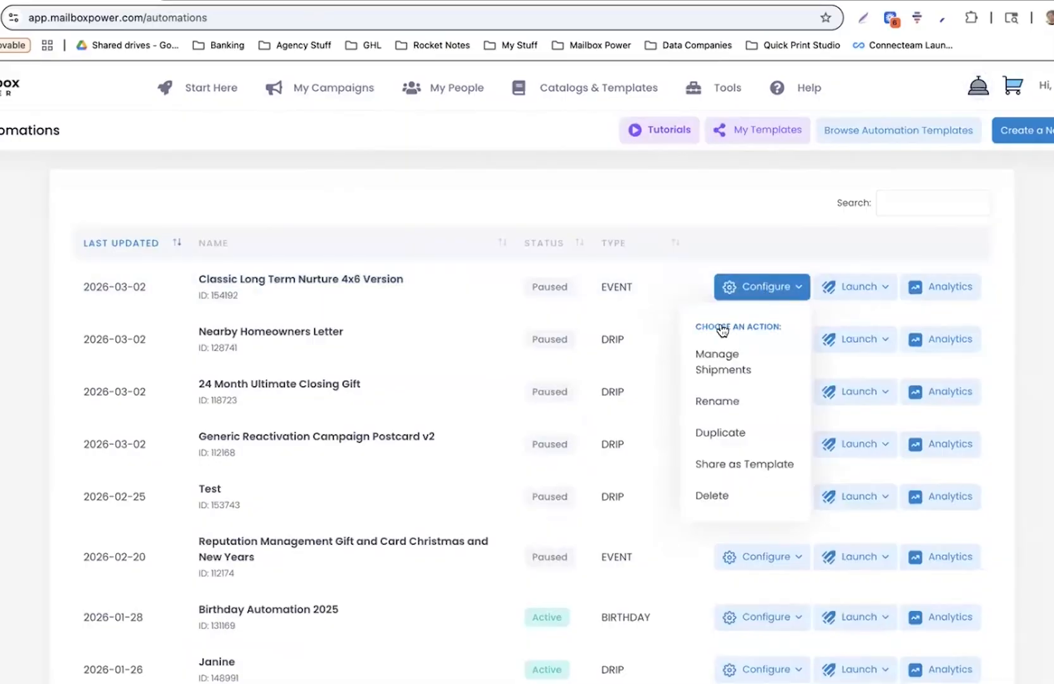
pyautogui.click(728, 362)
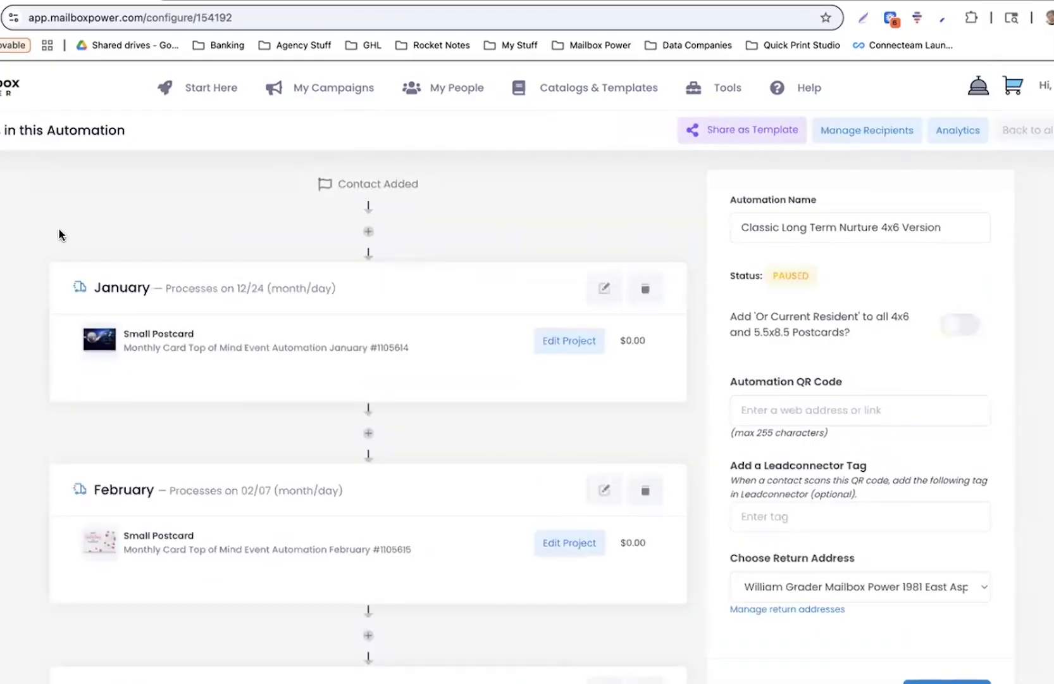
pyautogui.click(200, 96)
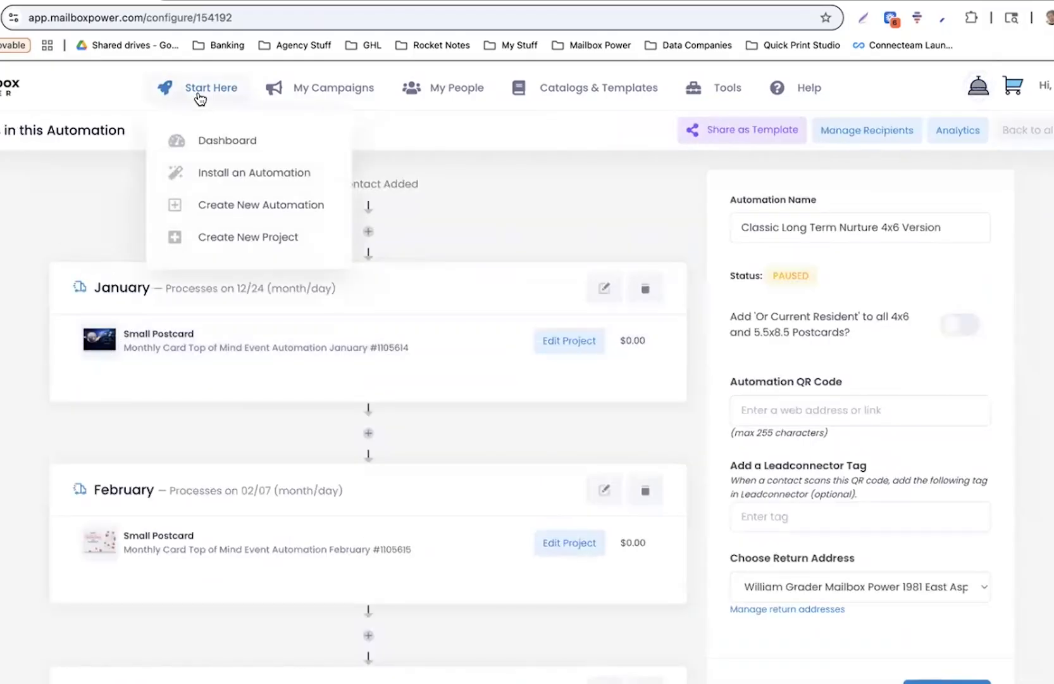
# Open the Install an Automation catalog and scroll down to the Classic Long Term Nurture cards
pyautogui.click(247, 180)
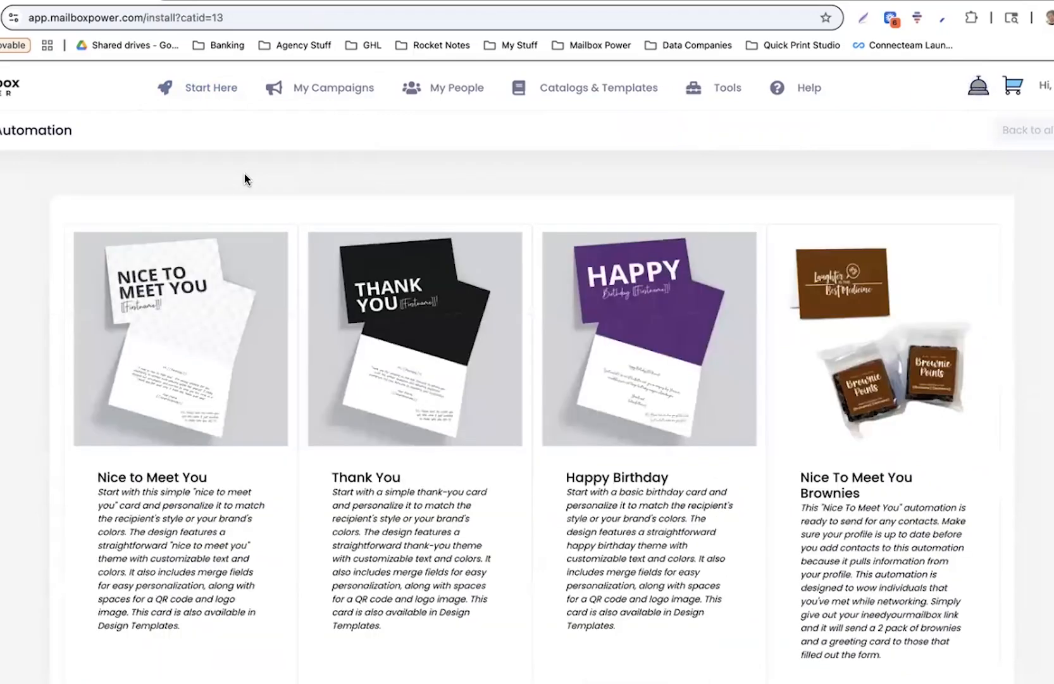
pyautogui.scroll(-10, 245, 174)
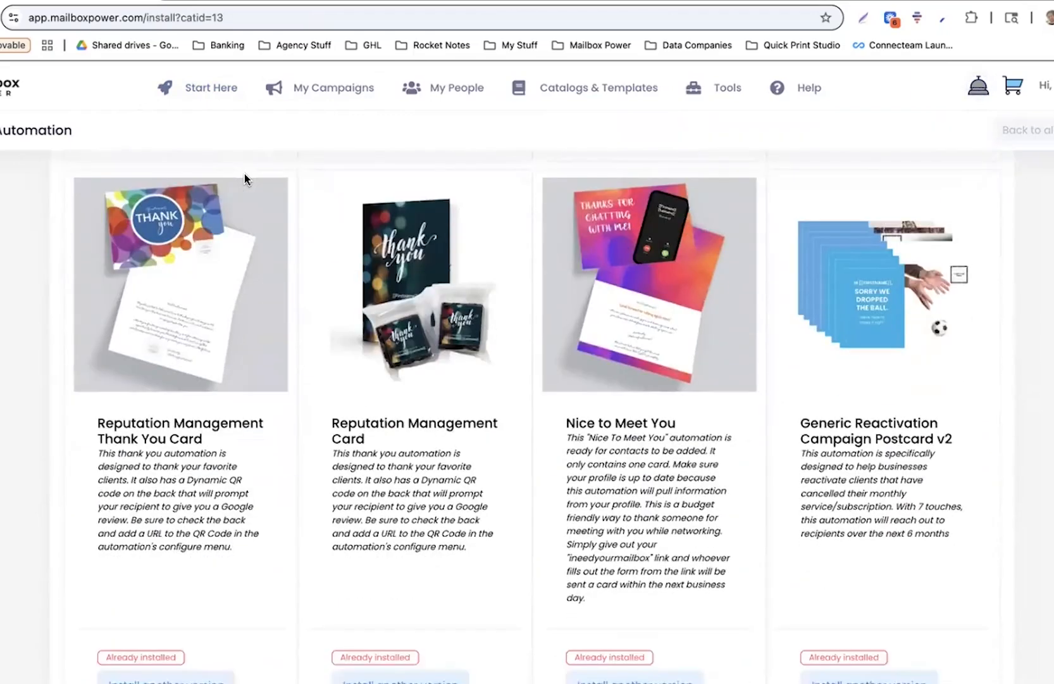
pyautogui.scroll(-8, 246, 177)
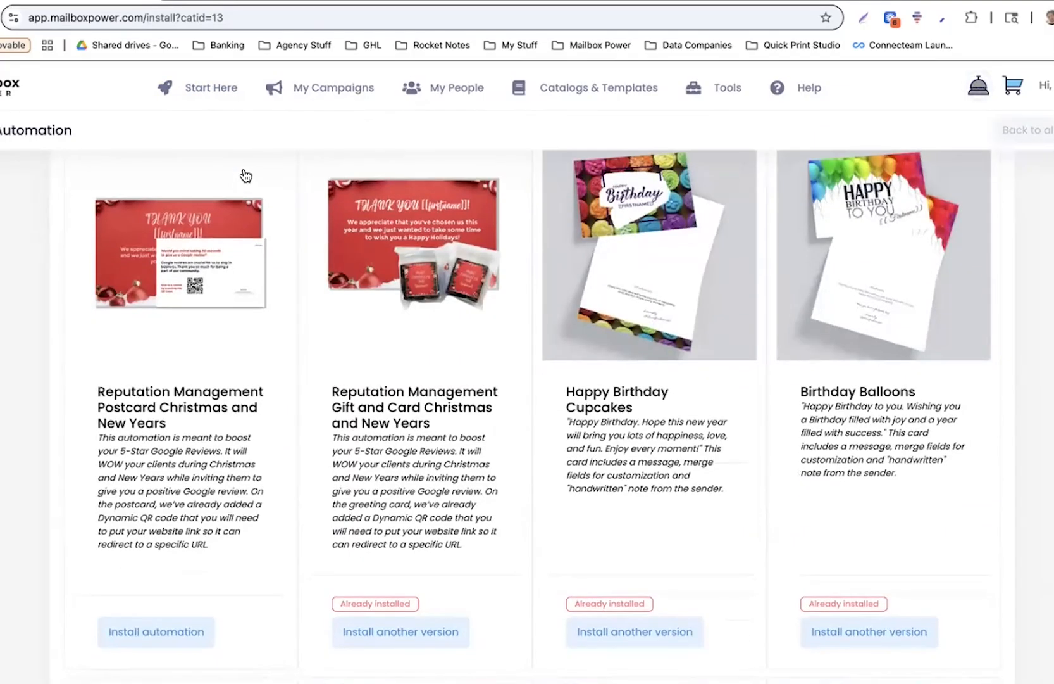
pyautogui.scroll(-4, 245, 176)
pyautogui.scroll(-5, 330, 328)
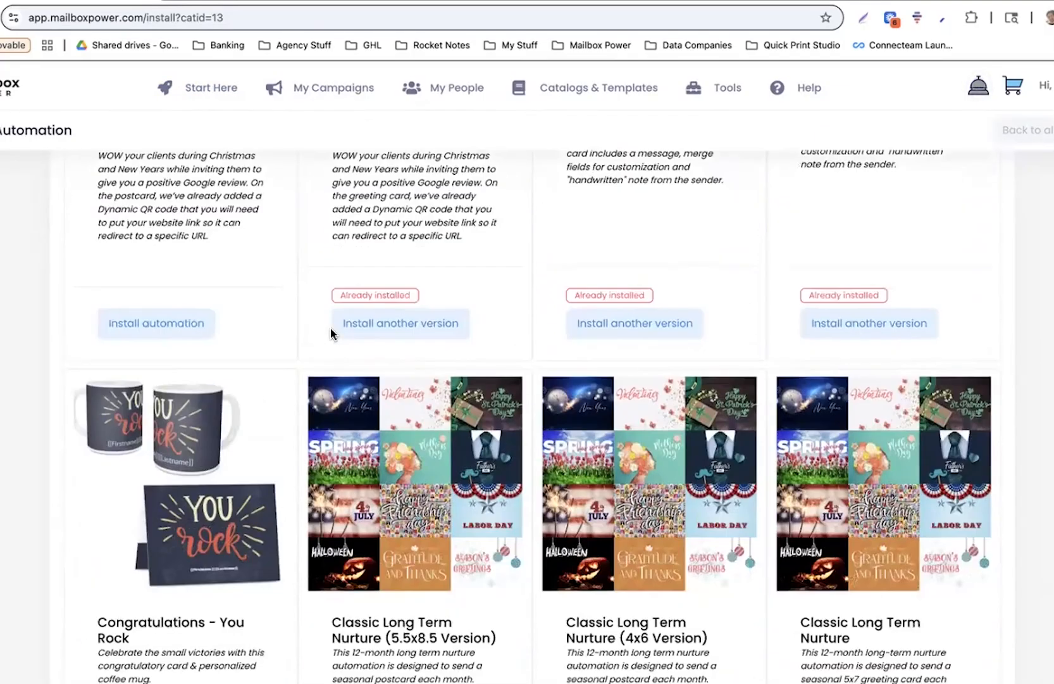
pyautogui.scroll(-3, 331, 328)
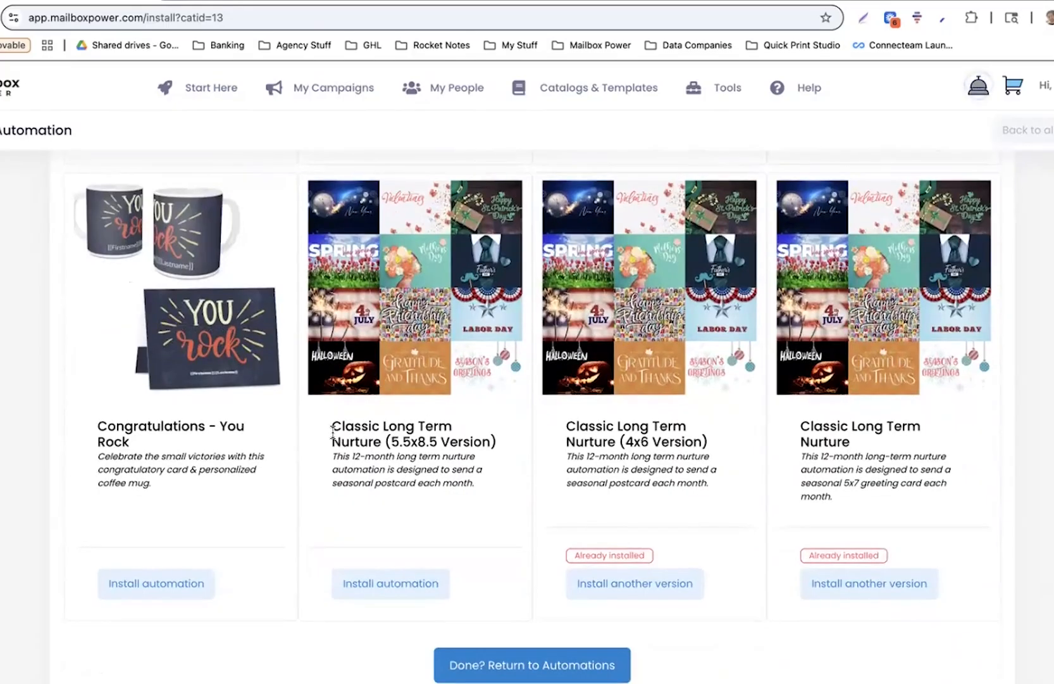
pyautogui.moveTo(330, 427); pyautogui.dragTo(479, 435)
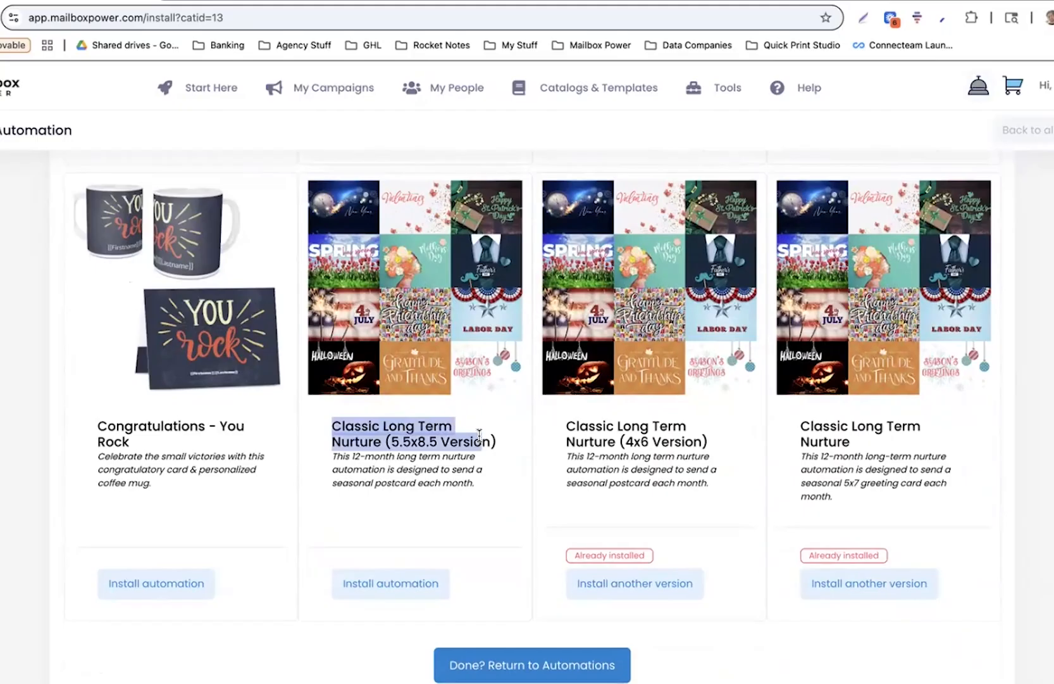
pyautogui.click(479, 435)
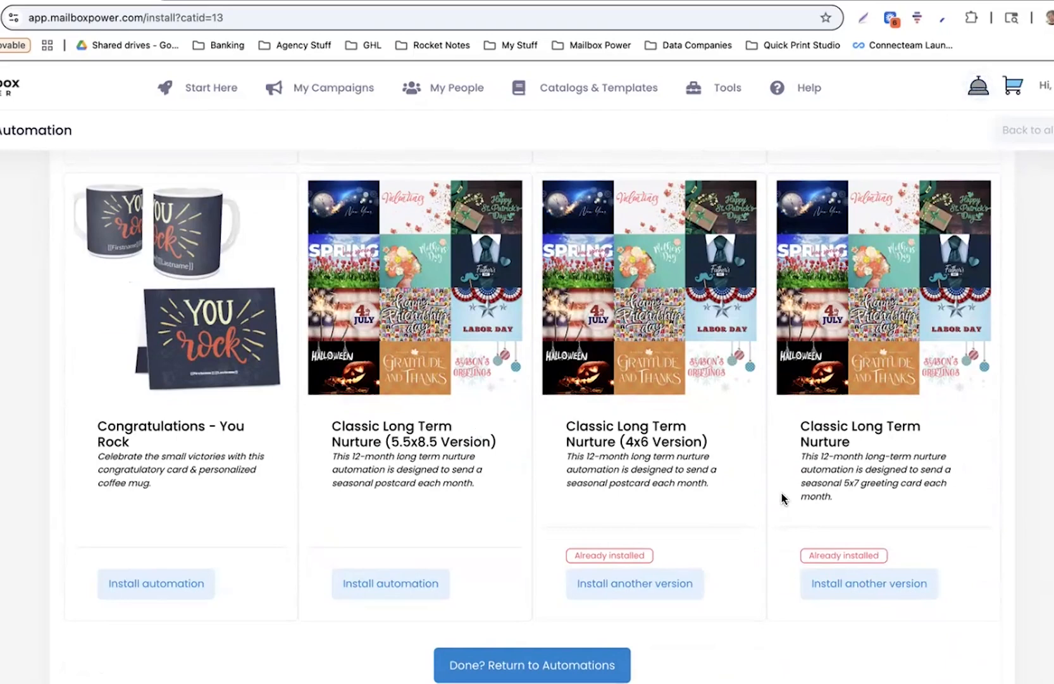
pyautogui.moveTo(800, 423); pyautogui.dragTo(867, 449)
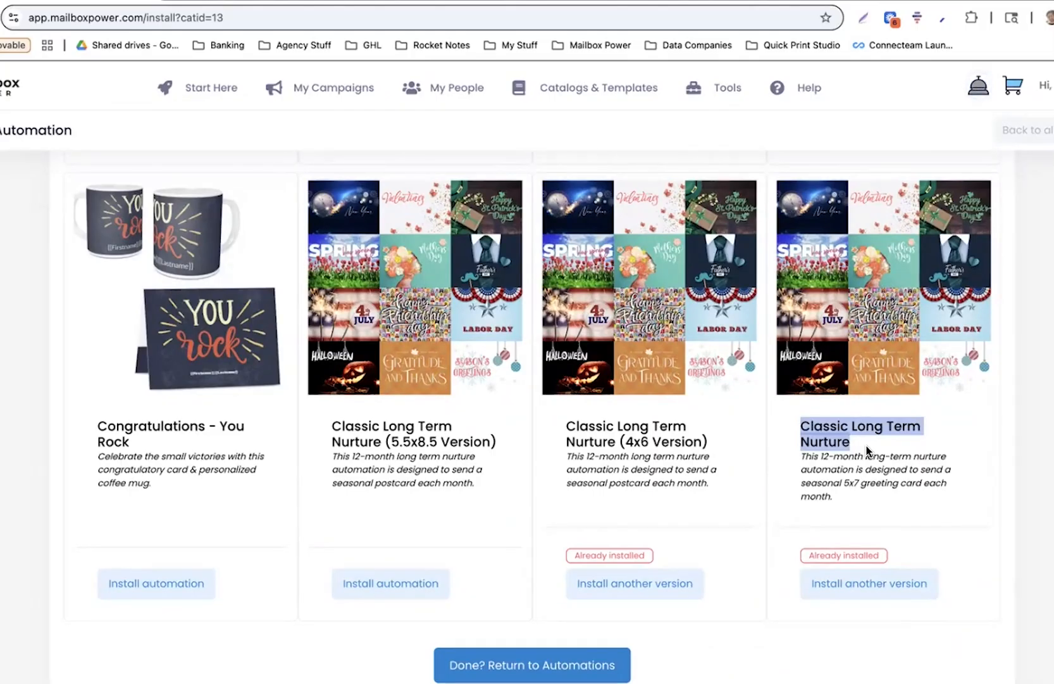
# Choose Share as Template for Classic Long Term Nurture 4x6 Version in Saved Automations
pyautogui.moveTo(298, 88)
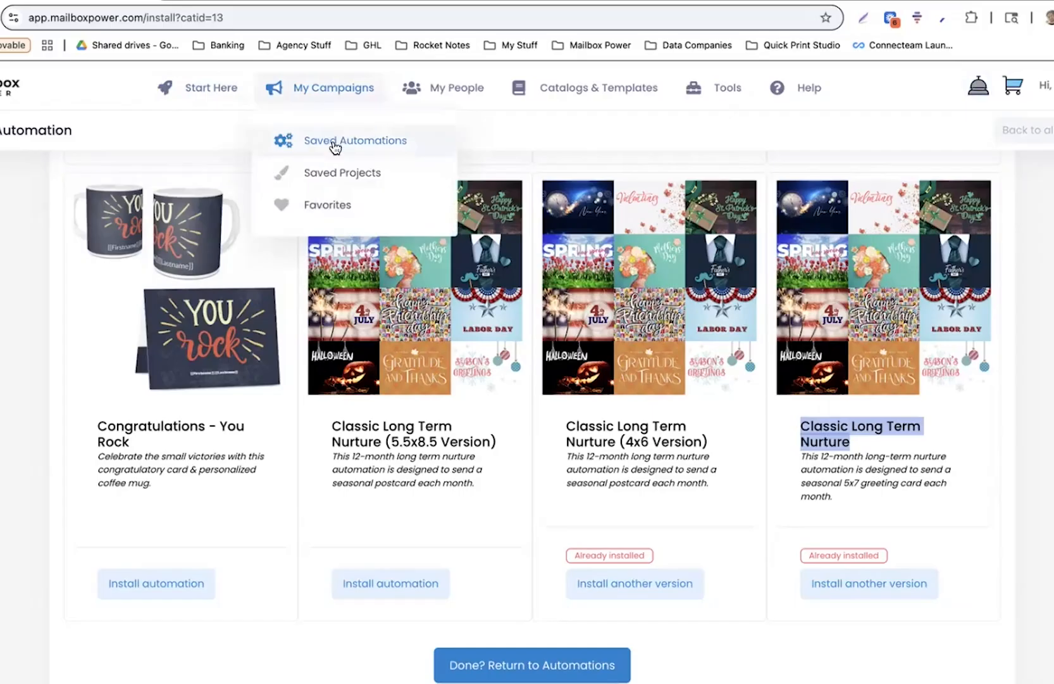
pyautogui.click(334, 144)
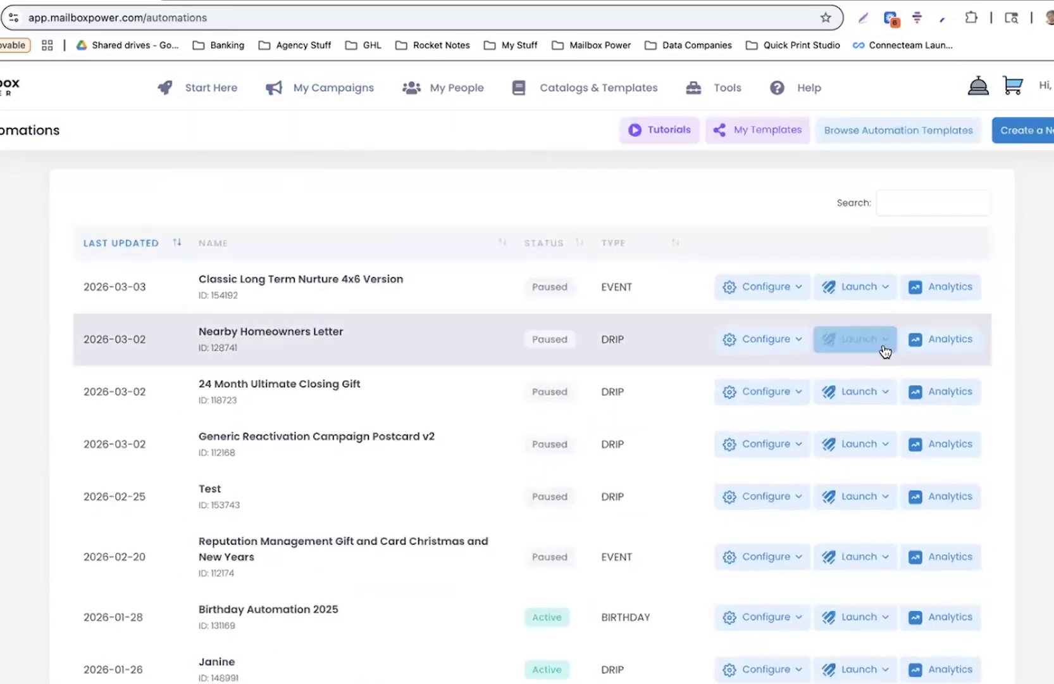
pyautogui.click(794, 287)
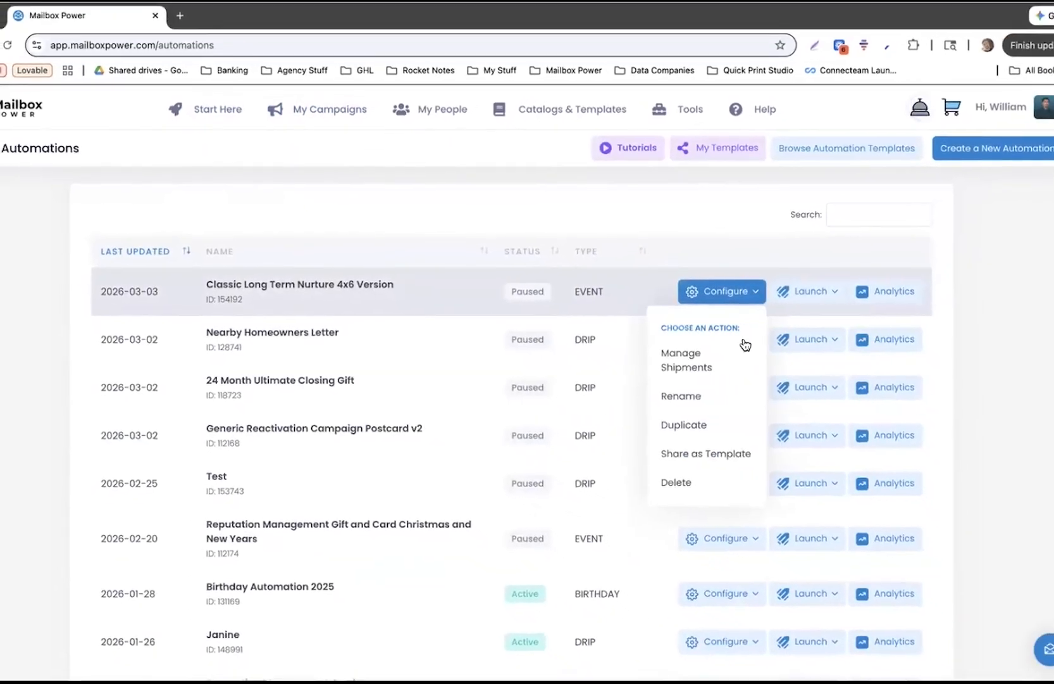
pyautogui.click(706, 453)
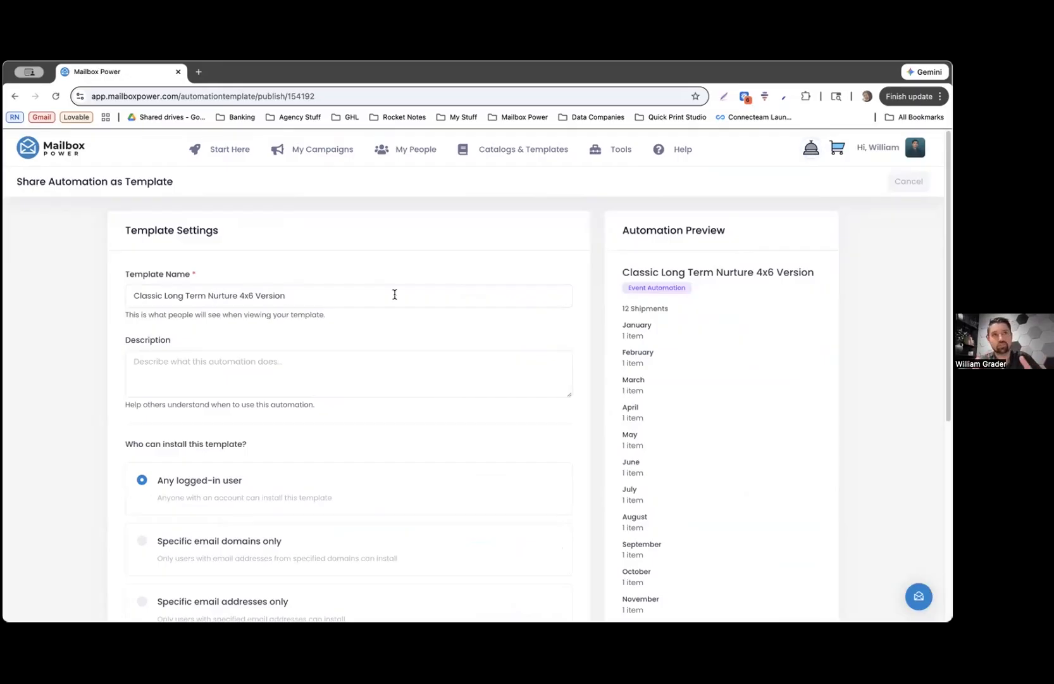
# Review the 12 Shipments count in the template preview
pyautogui.scroll(-2, 393, 294)
pyautogui.scroll(2, 393, 295)
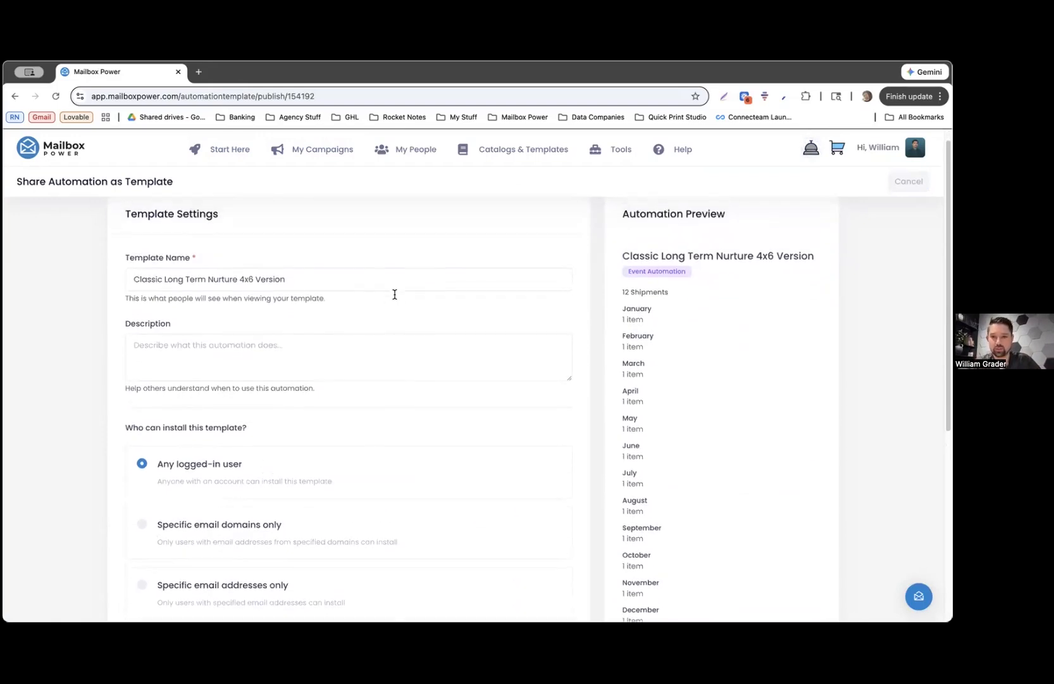
pyautogui.moveTo(669, 302); pyautogui.dragTo(615, 305)
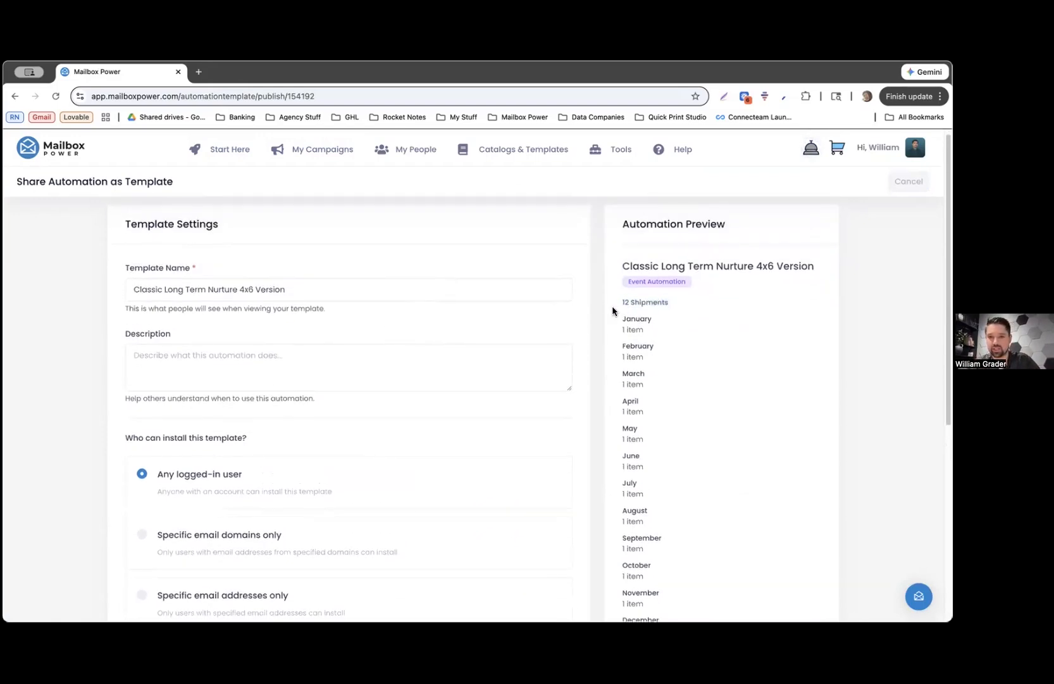
pyautogui.click(618, 301)
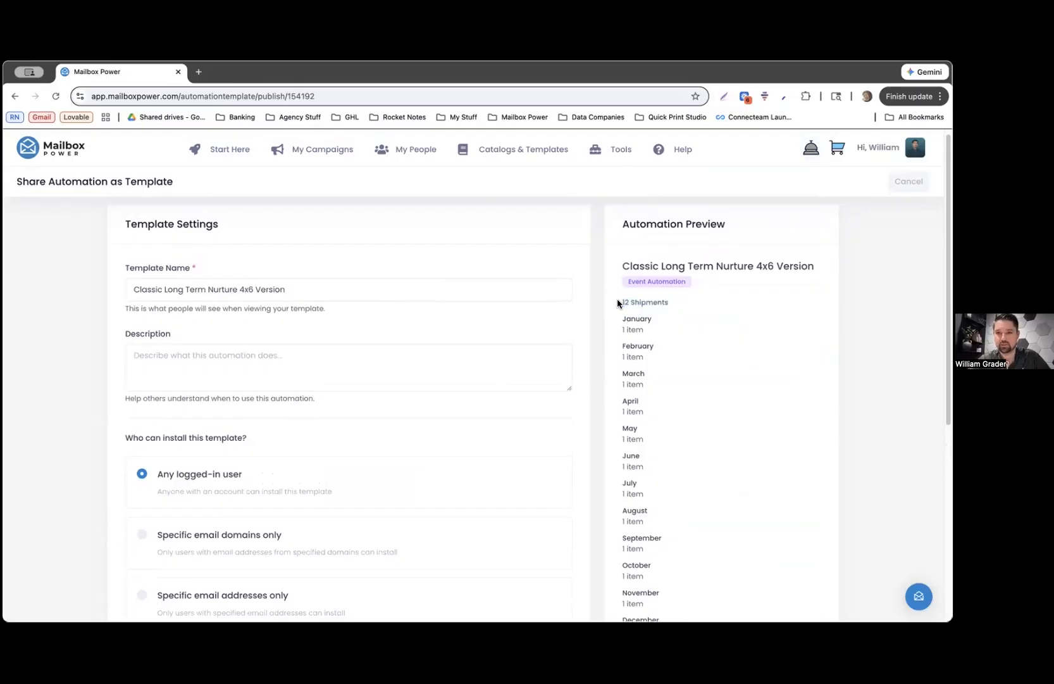
pyautogui.scroll(-4, 646, 340)
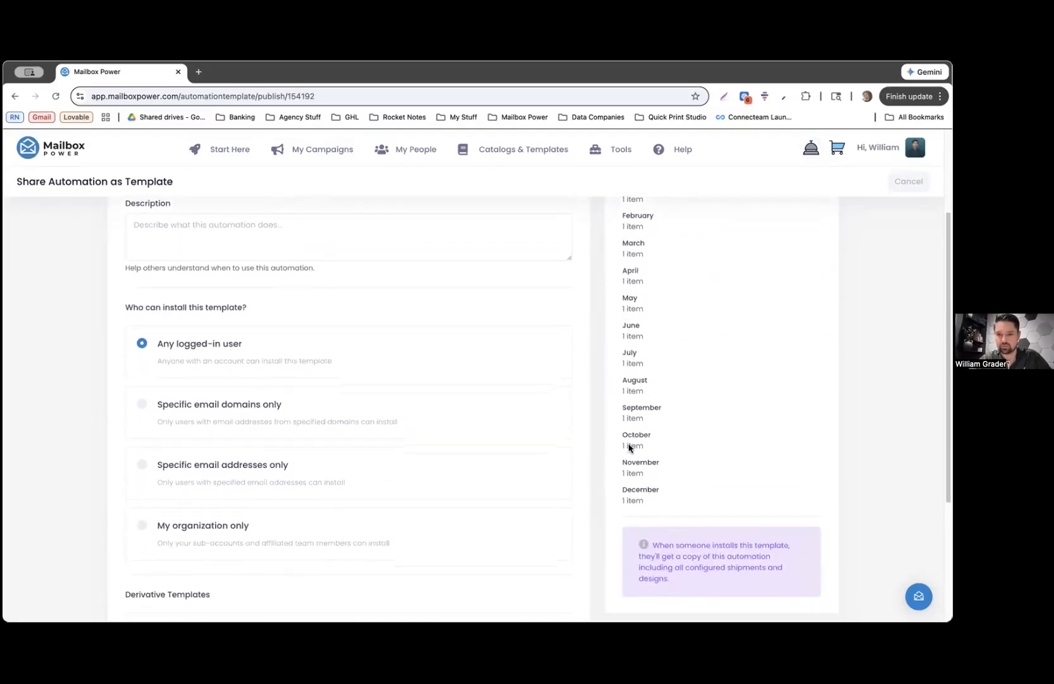
pyautogui.scroll(3, 166, 306)
# Enter a description calling it a long term nurture sequence for the named user
pyautogui.click(164, 338)
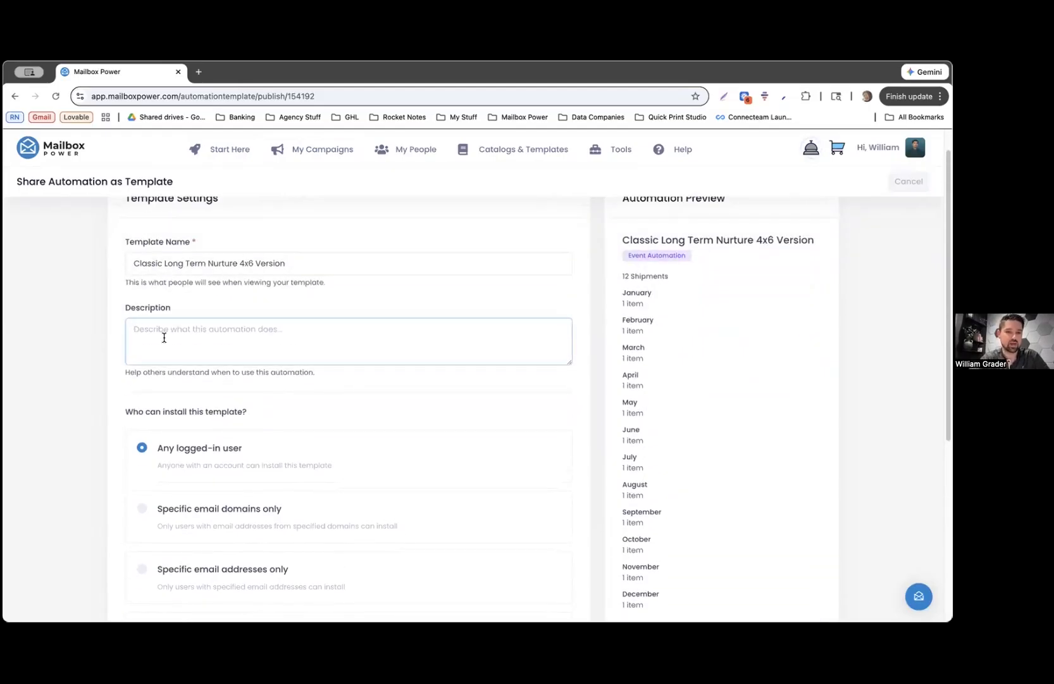
pyautogui.write('This is a long term ')
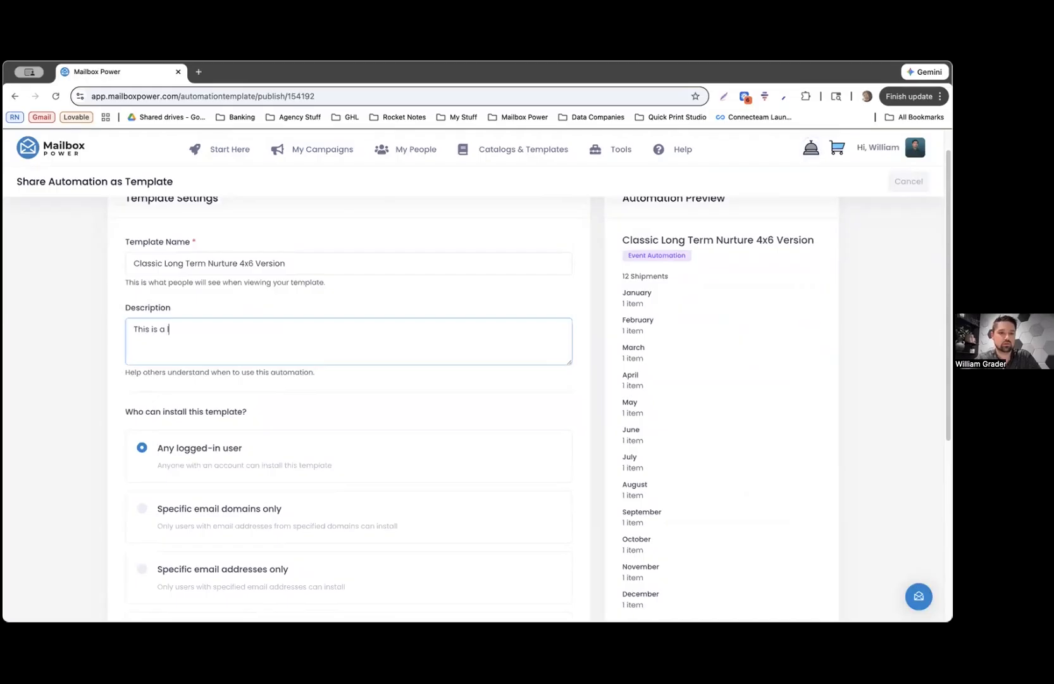
pyautogui.write('nu')
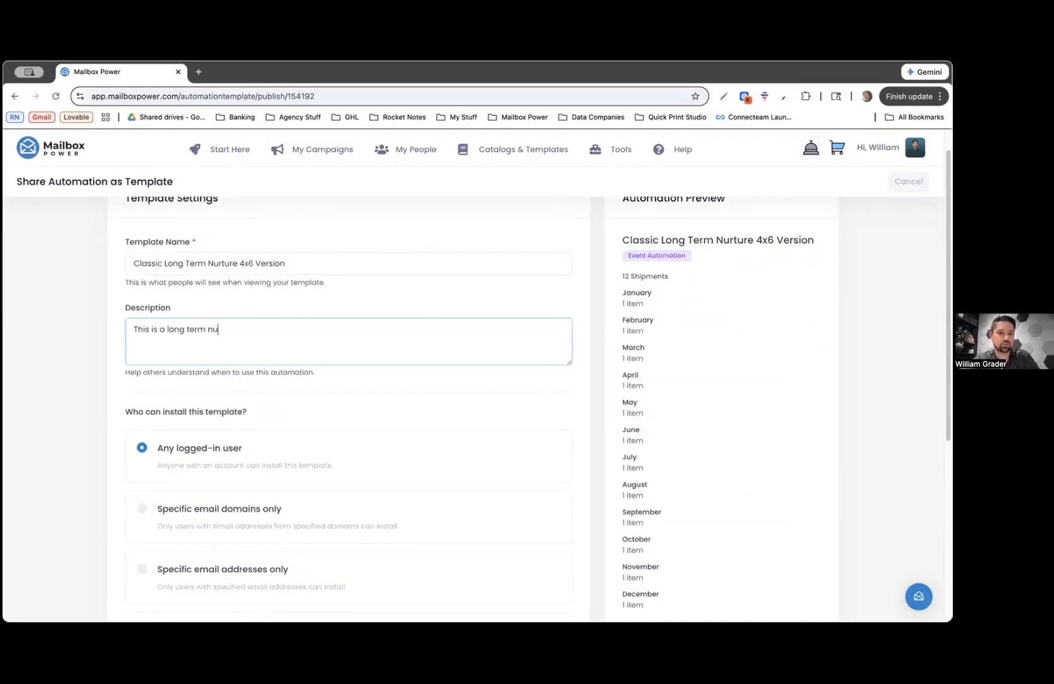
pyautogui.write('rture sequence for turner')
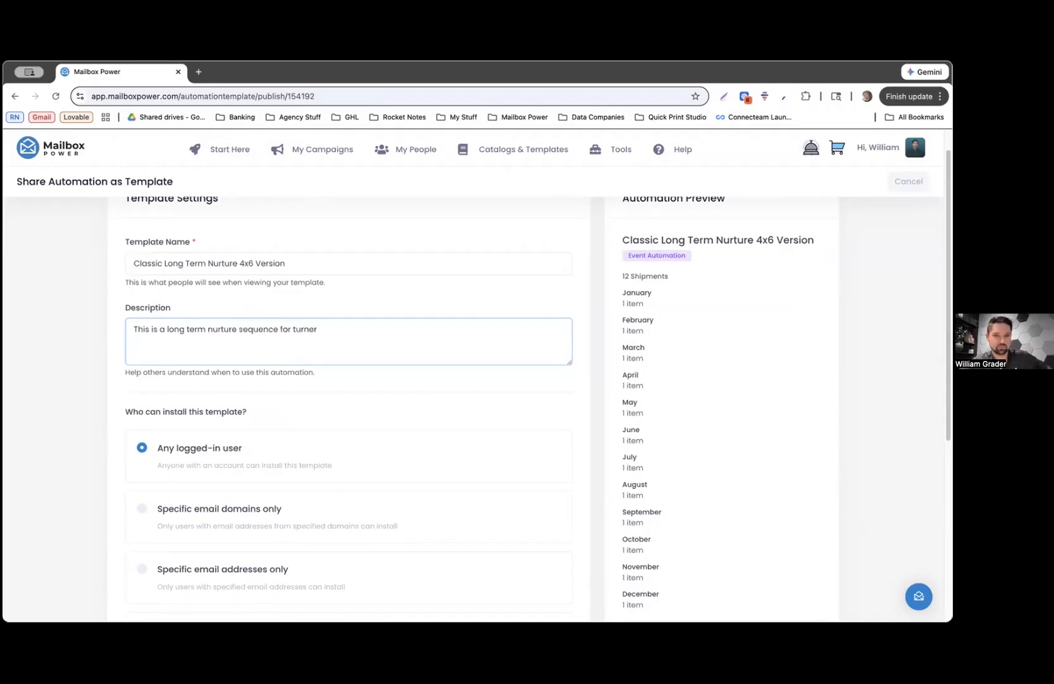
pyautogui.scroll(-3, 538, 392)
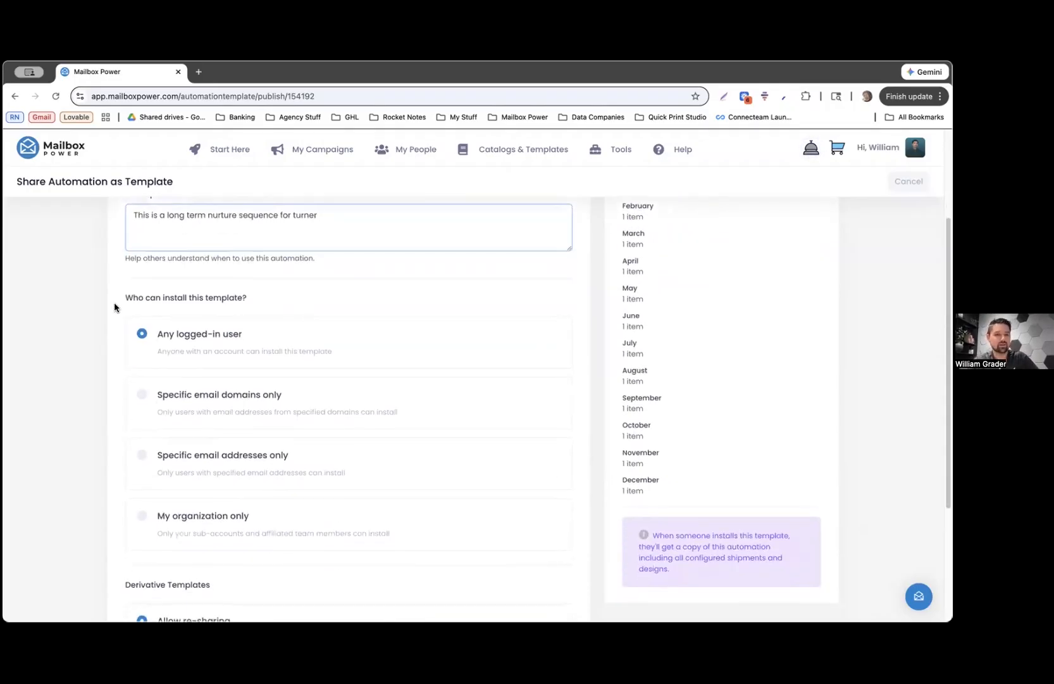
pyautogui.moveTo(232, 304); pyautogui.dragTo(261, 300)
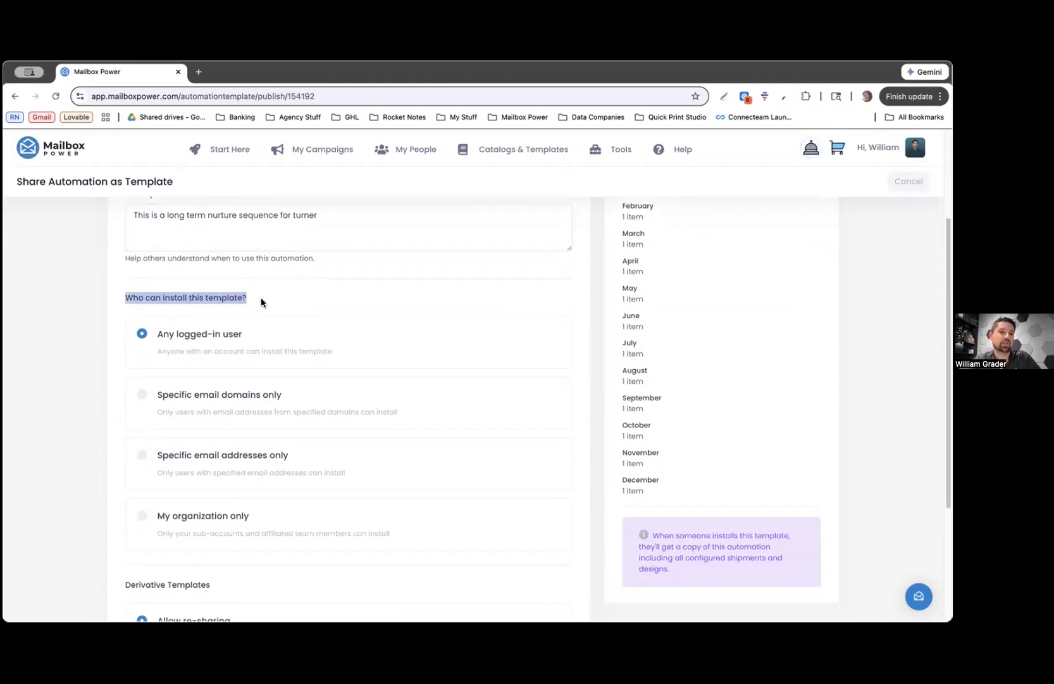
pyautogui.click(262, 297)
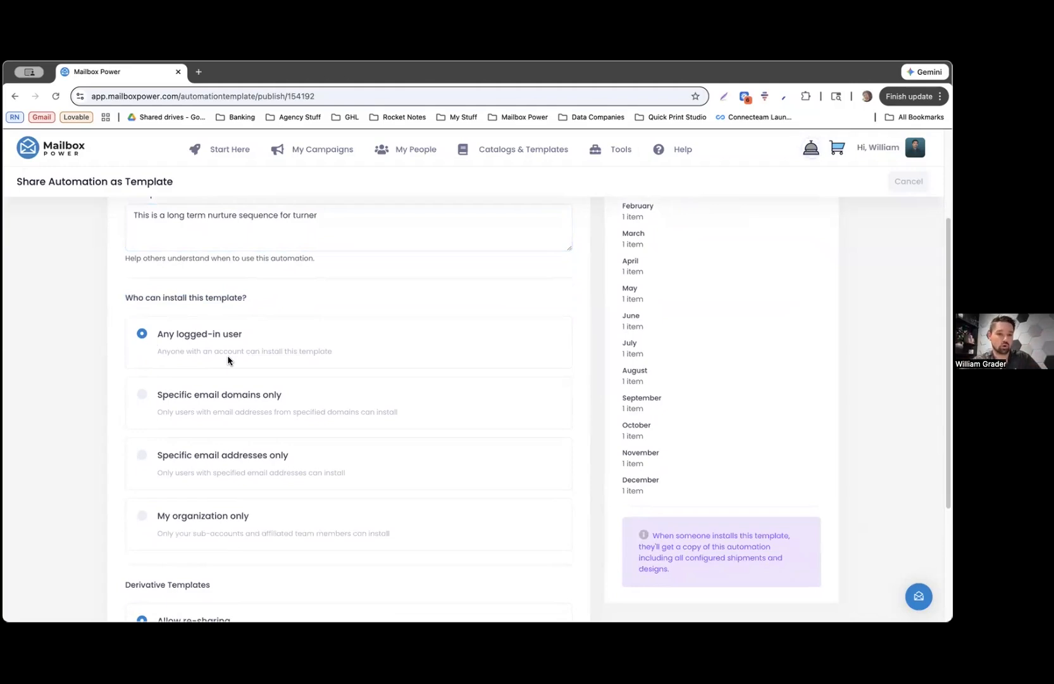
# Try limiting installs to the email domain mailboxpower.com
pyautogui.click(209, 396)
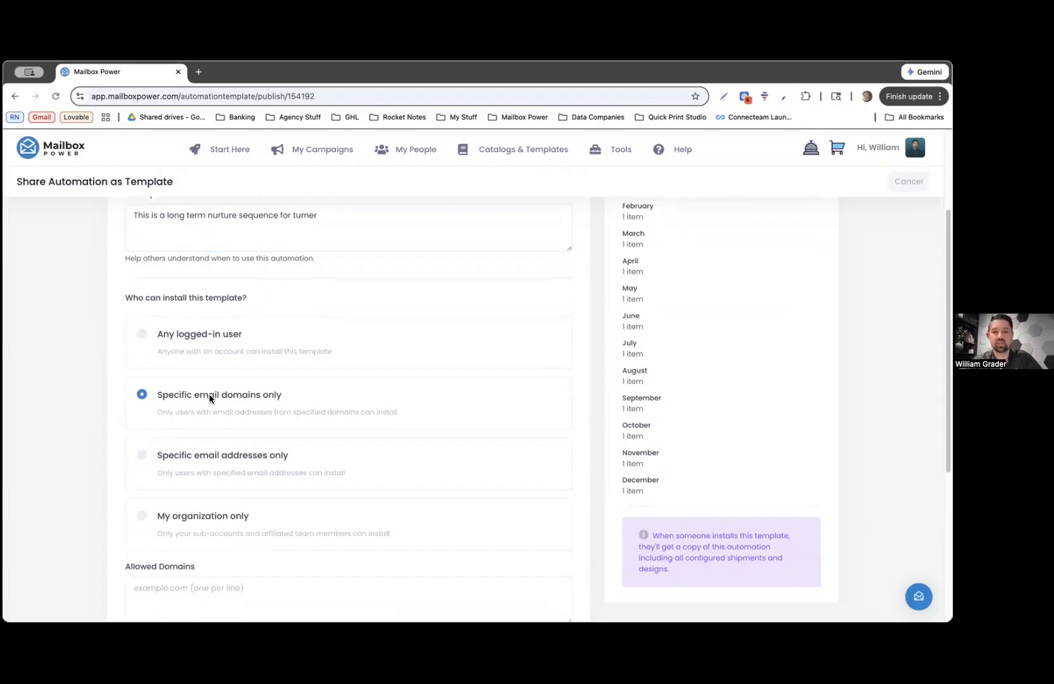
pyautogui.scroll(-1, 209, 397)
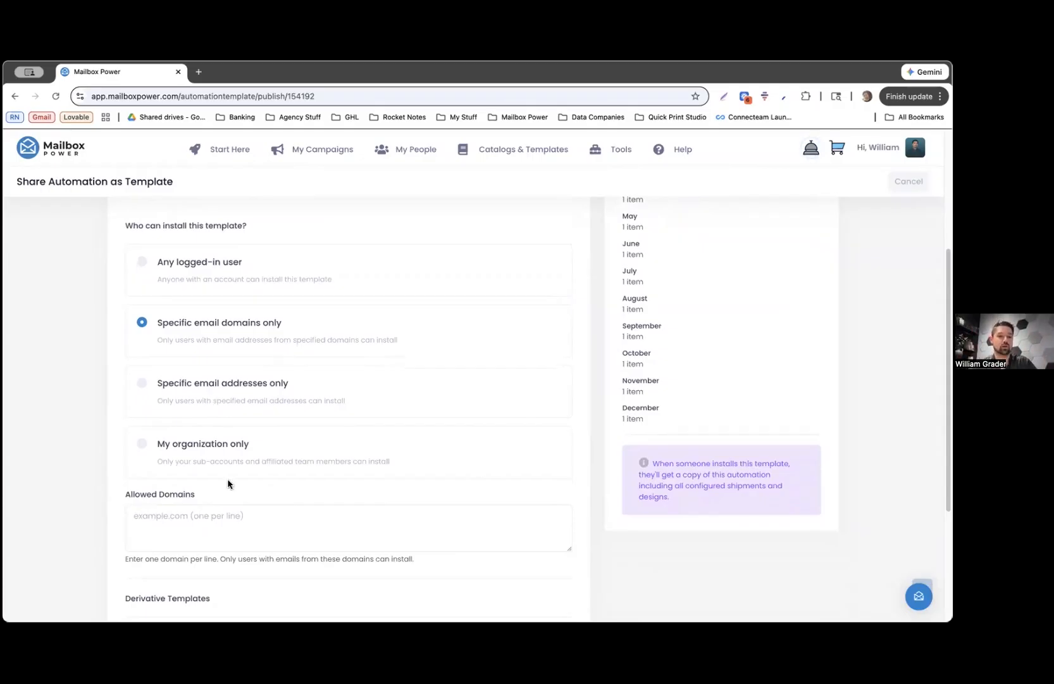
pyautogui.click(207, 528)
pyautogui.write('mailbox')
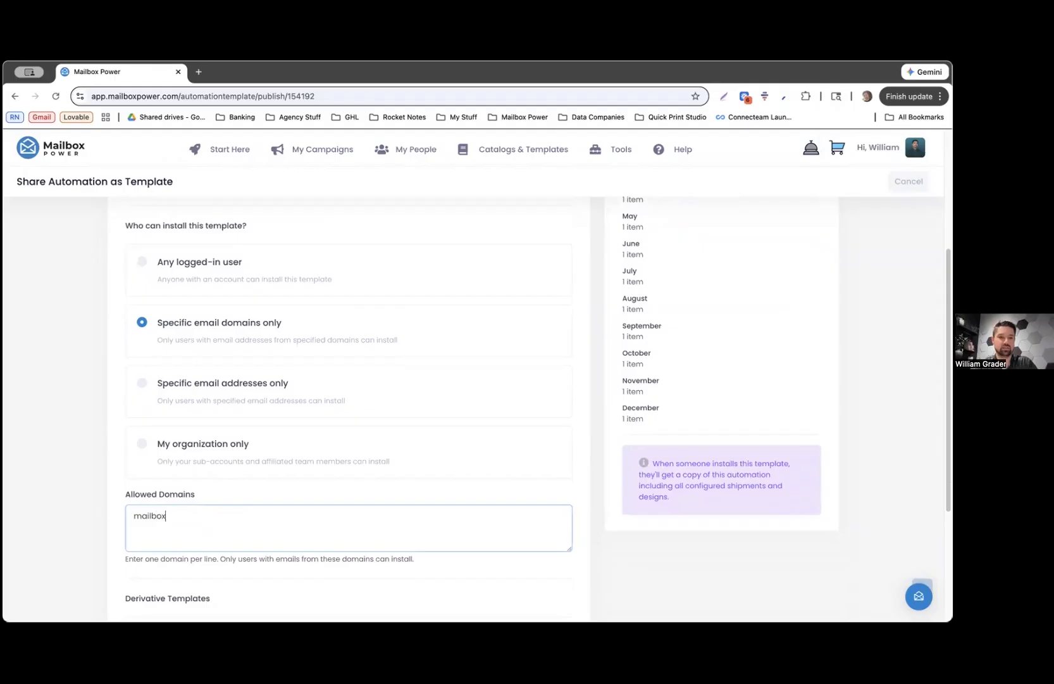
pyautogui.write('power.com')
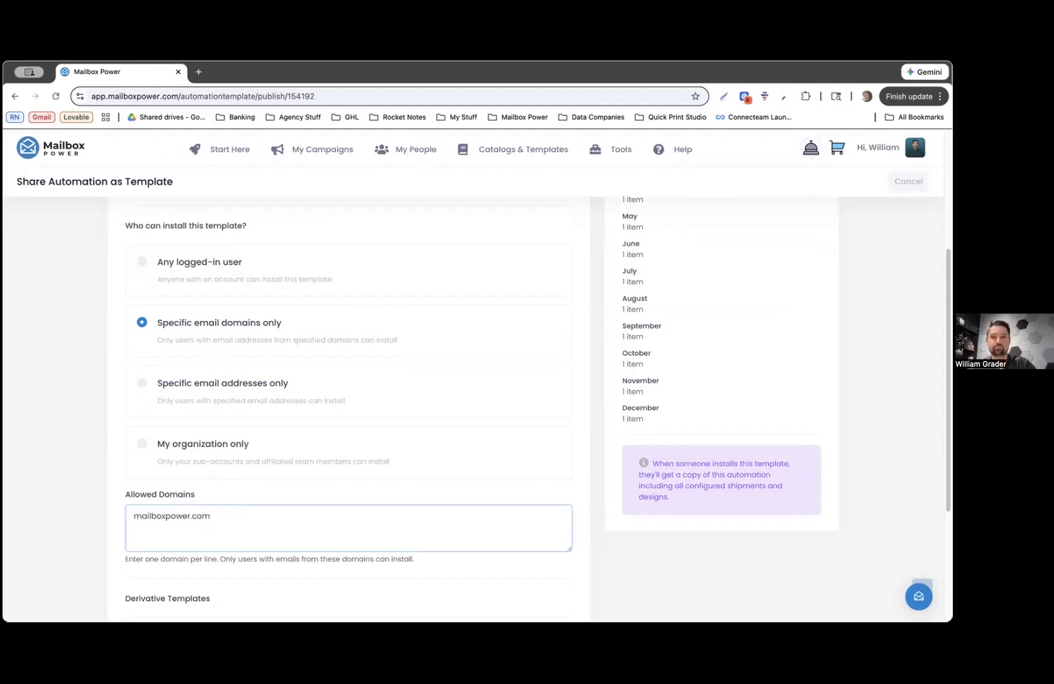
# Try one allowed email address, then restrict installs to My organization only
pyautogui.click(200, 384)
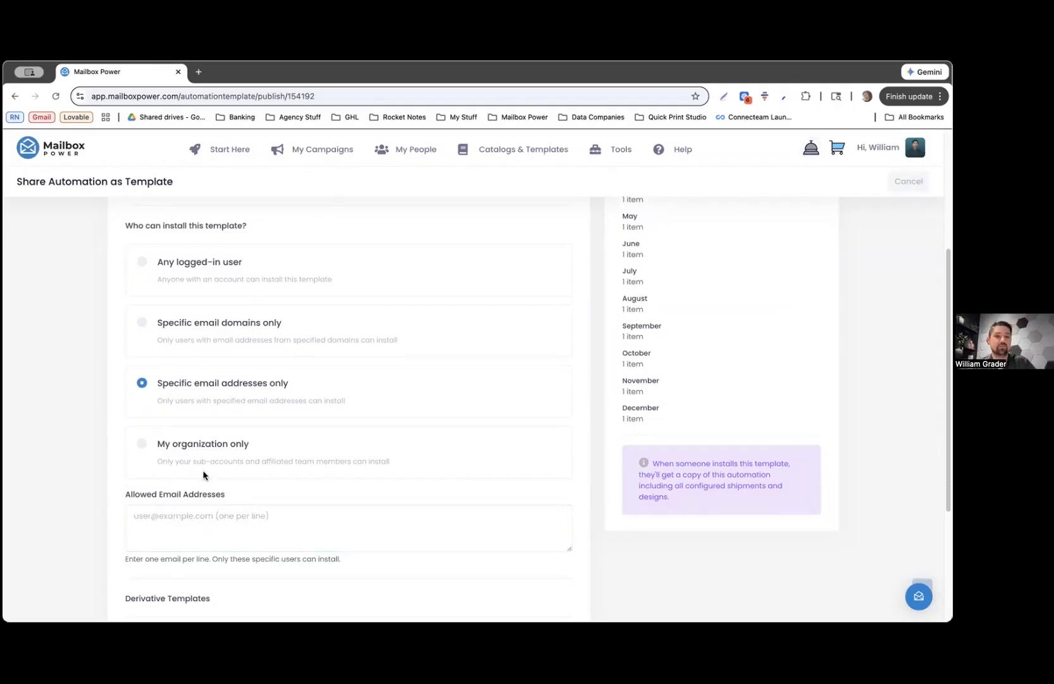
pyautogui.click(225, 524)
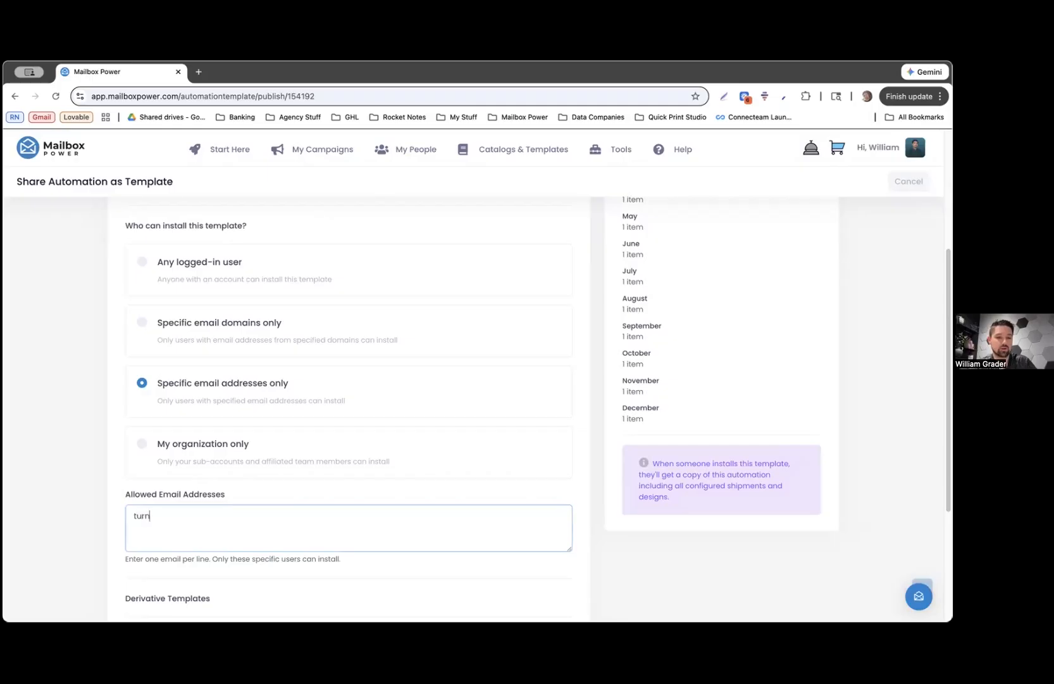
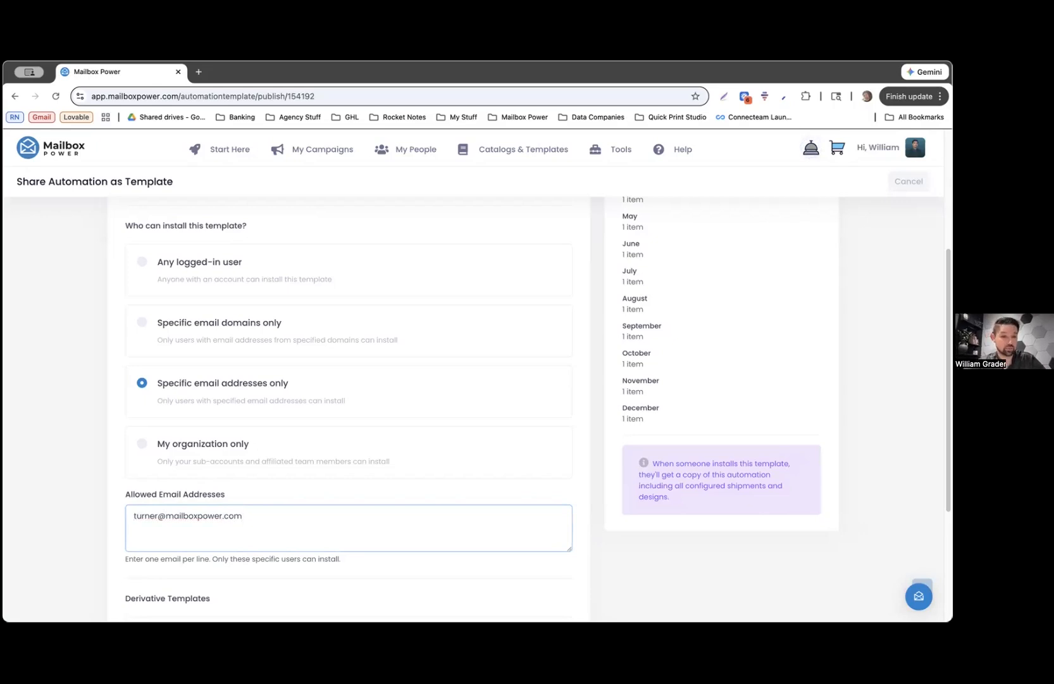
pyautogui.click(174, 445)
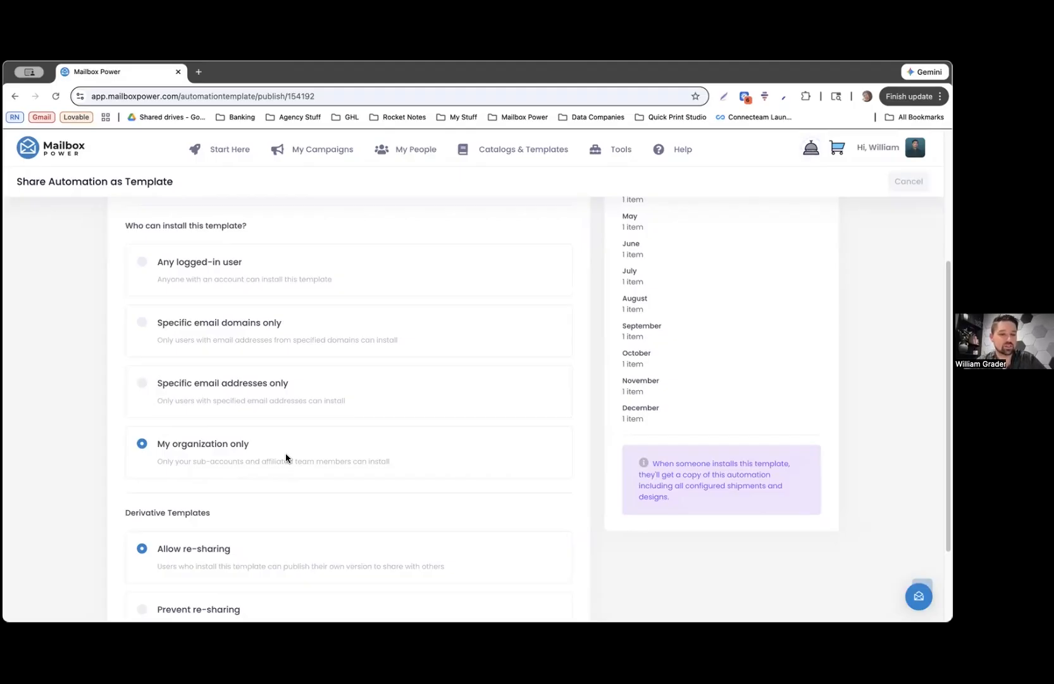
# Review the Derivative Templates section, then switch install access back to Any logged-in user
pyautogui.scroll(-2, 286, 452)
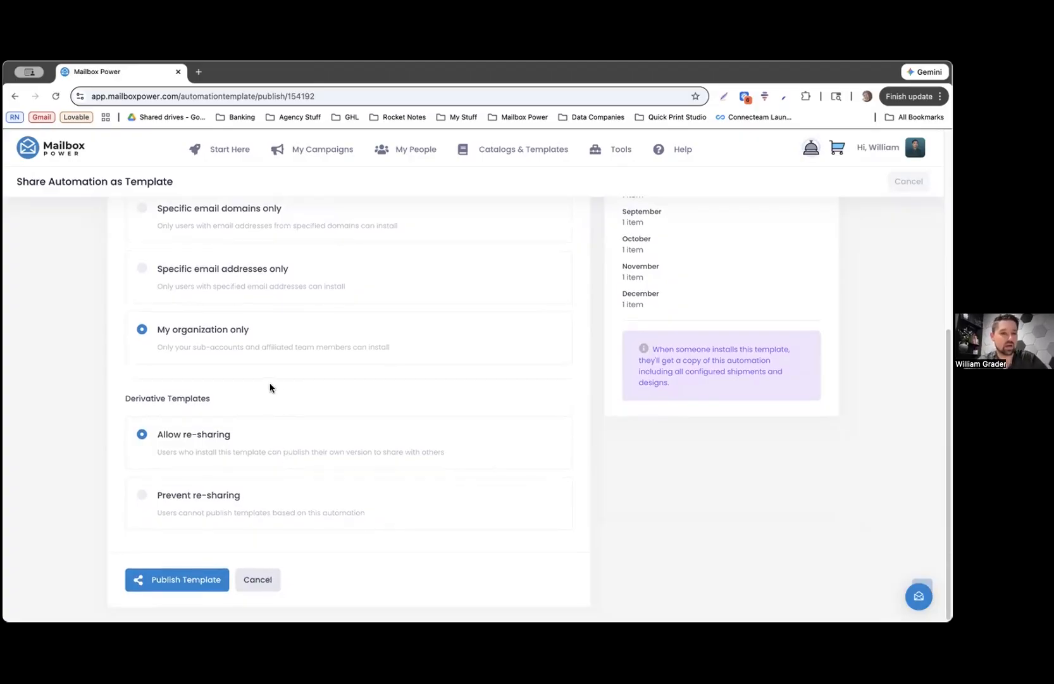
pyautogui.moveTo(119, 399); pyautogui.dragTo(209, 397)
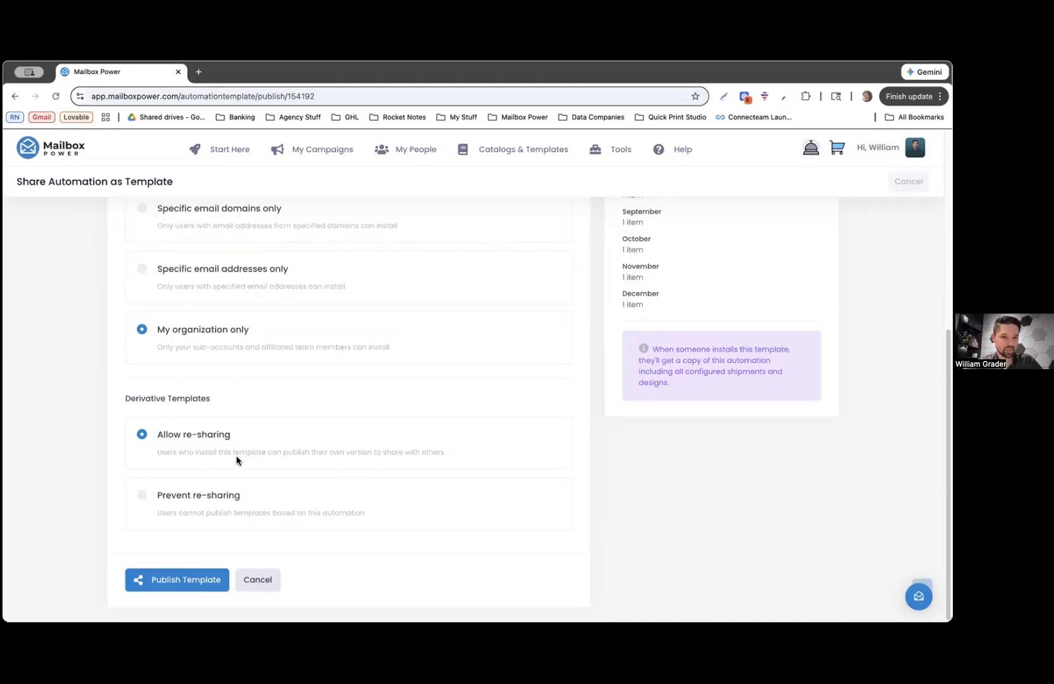
pyautogui.scroll(5, 249, 433)
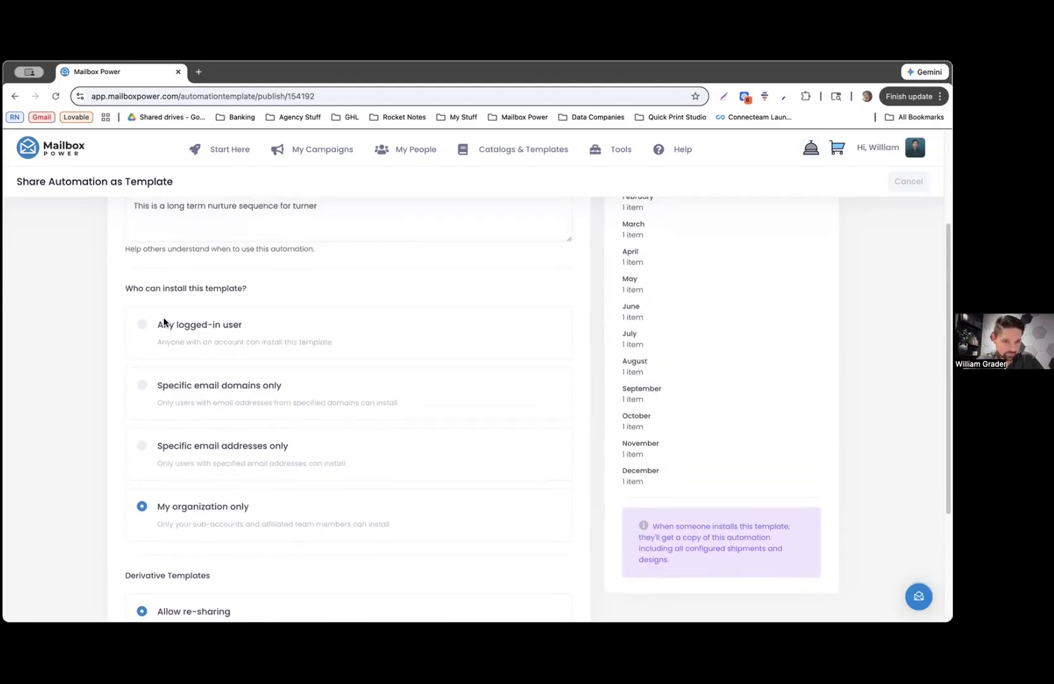
pyautogui.click(203, 326)
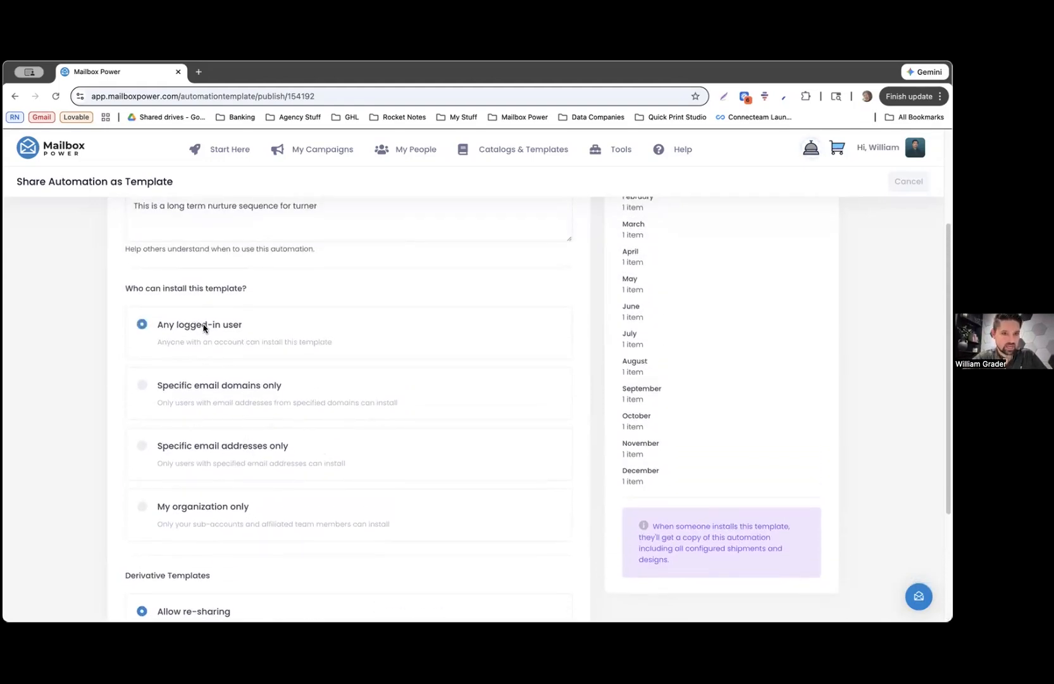
pyautogui.scroll(3, 204, 327)
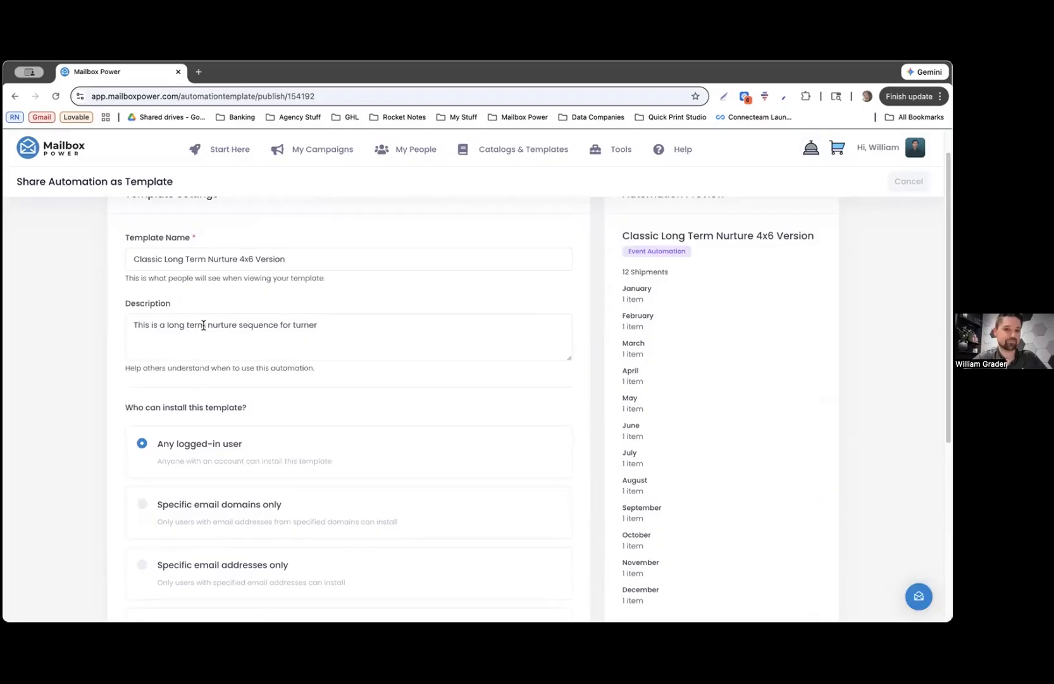
pyautogui.scroll(-8, 203, 325)
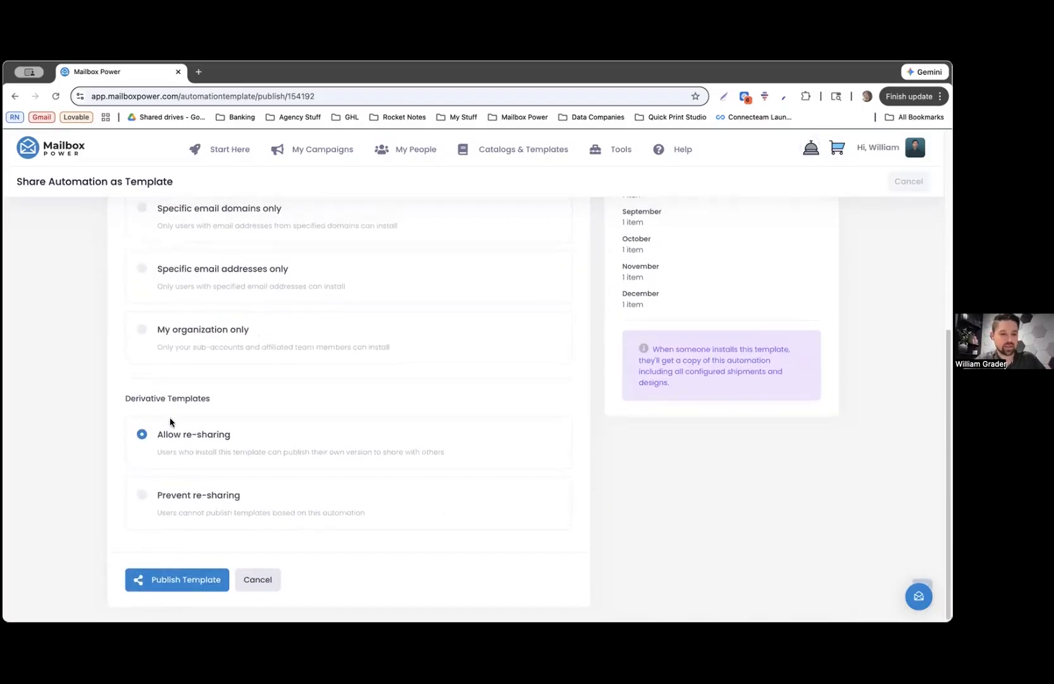
# Publish the template, copy its share URL, and open a new incognito window
pyautogui.click(181, 586)
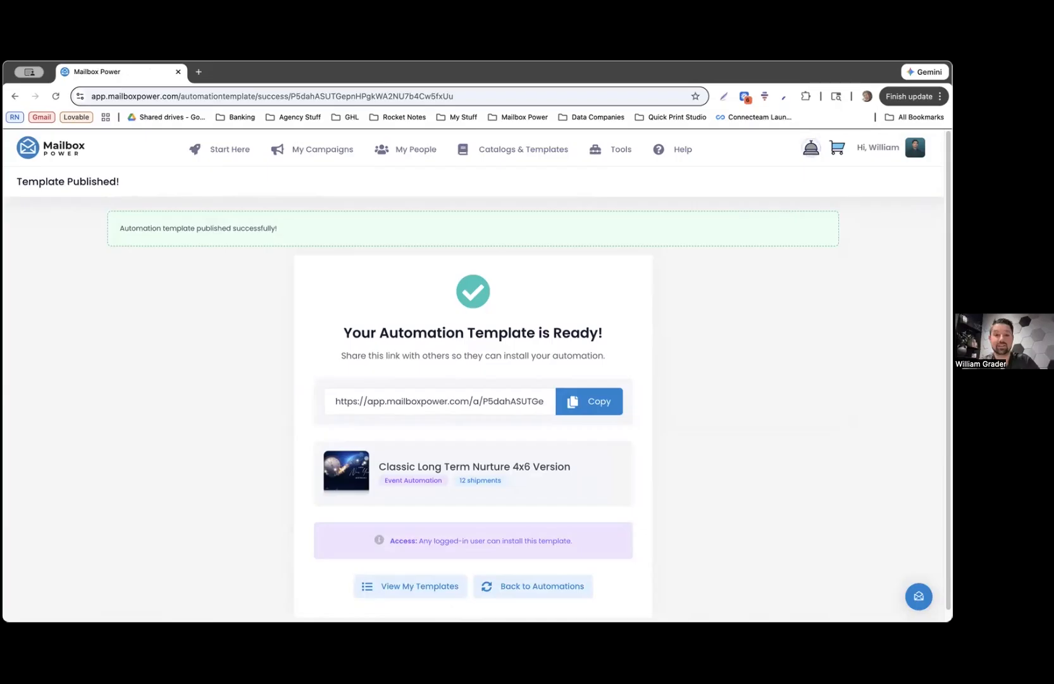
pyautogui.scroll(-1, 336, 477)
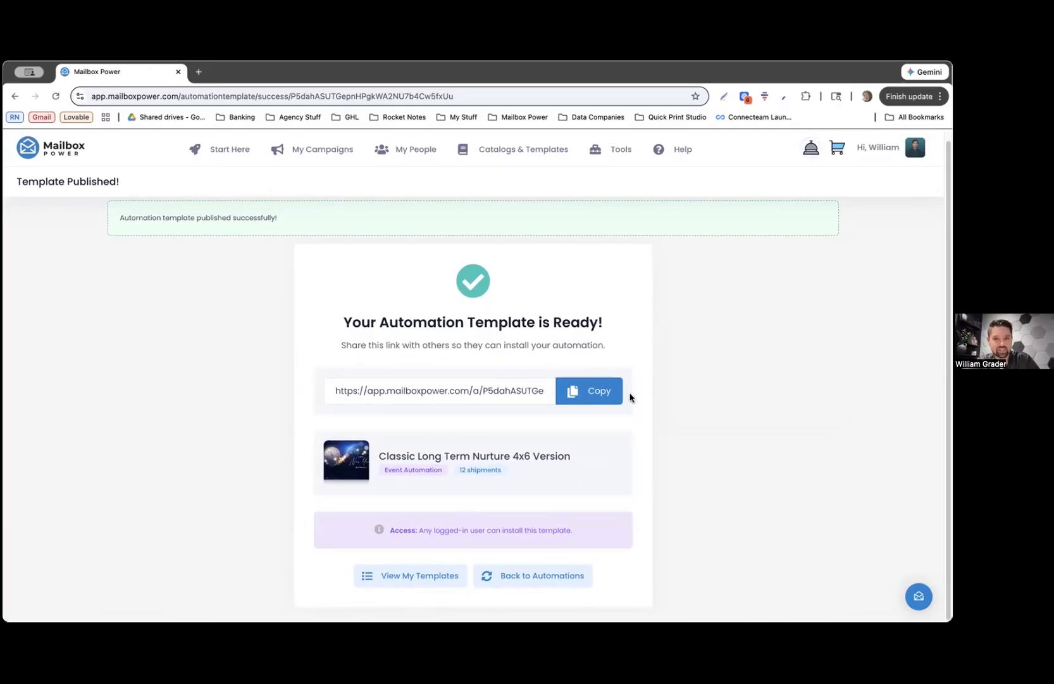
pyautogui.click(582, 394)
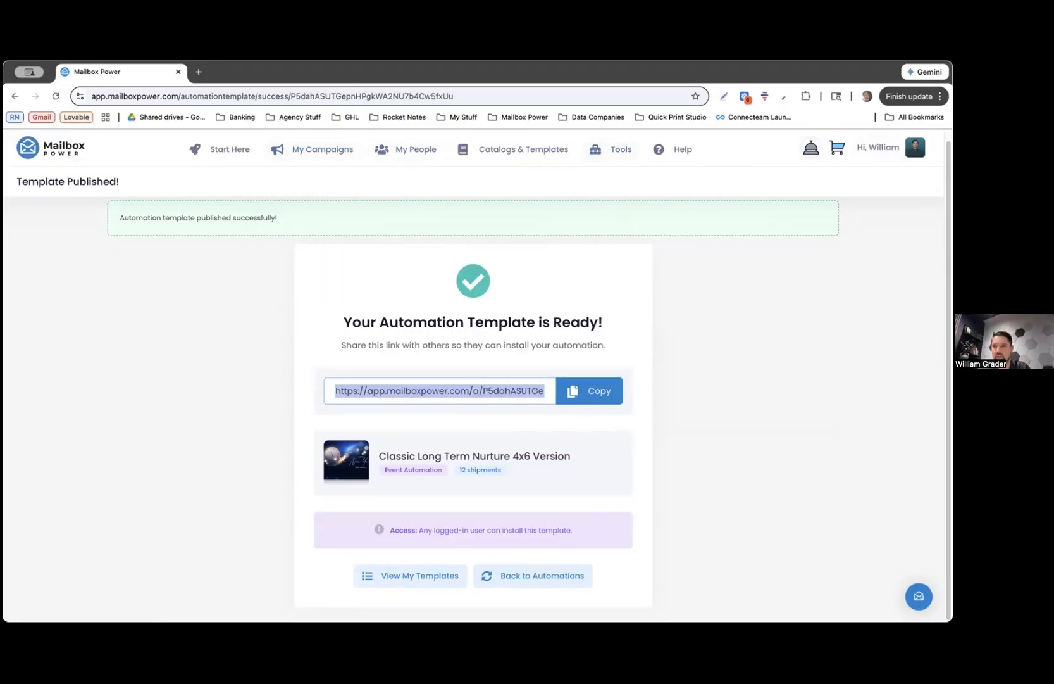
pyautogui.click(940, 97)
pyautogui.click(821, 183)
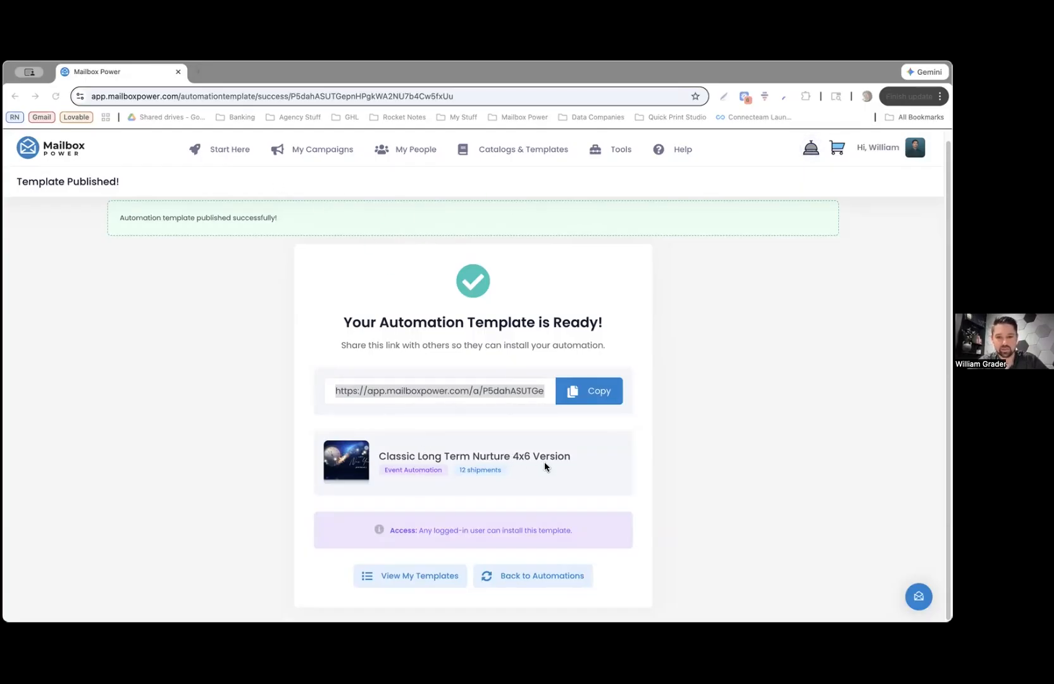
# Review the public page's description, Event Automation label and shared-by credit
pyautogui.moveTo(562, 353); pyautogui.dragTo(459, 358)
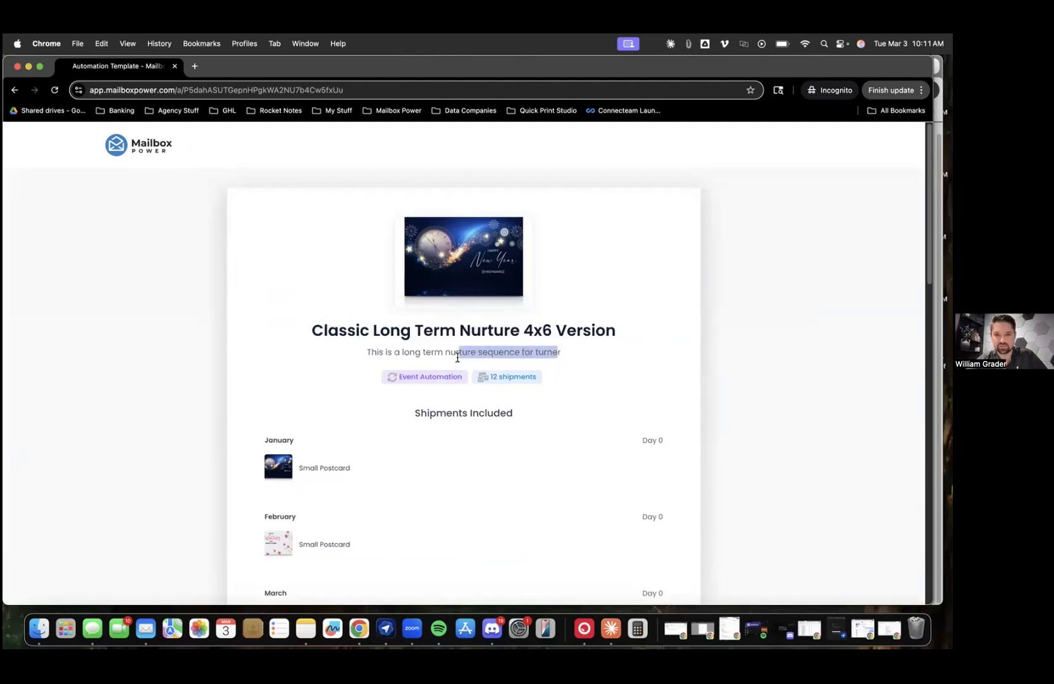
pyautogui.click(458, 358)
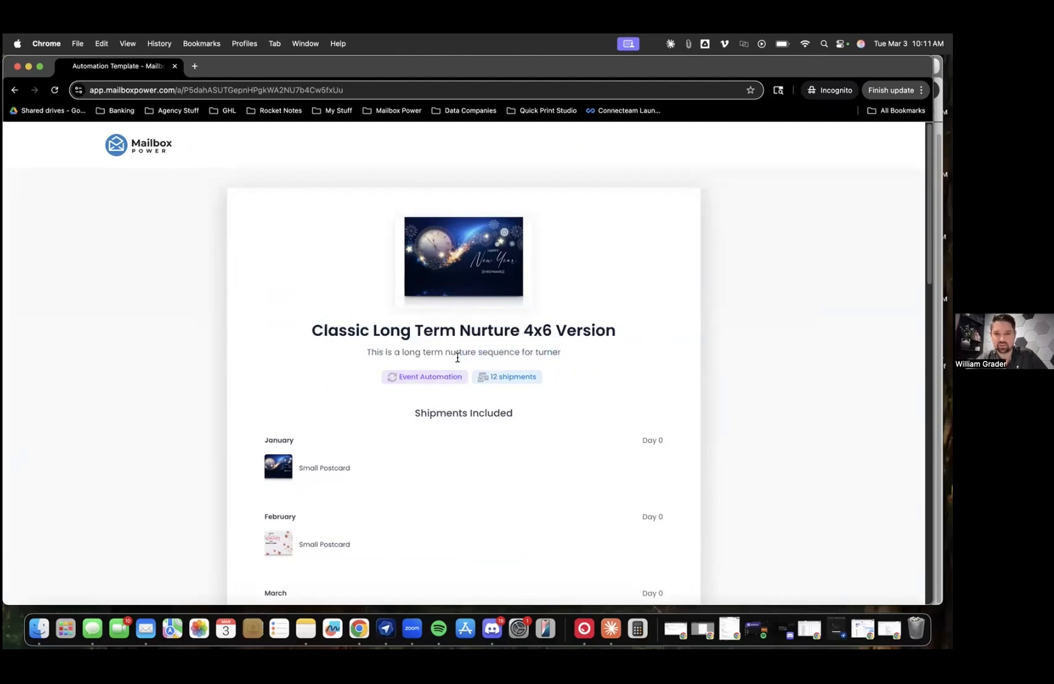
pyautogui.moveTo(396, 378); pyautogui.dragTo(462, 379)
pyautogui.click(467, 380)
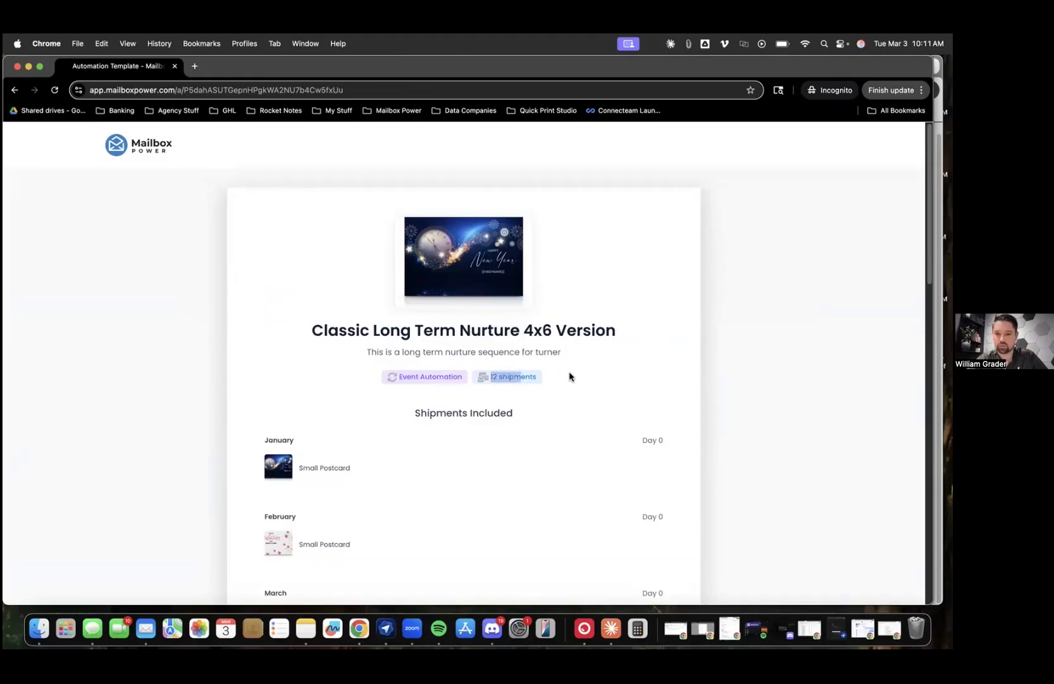
pyautogui.scroll(-10, 567, 377)
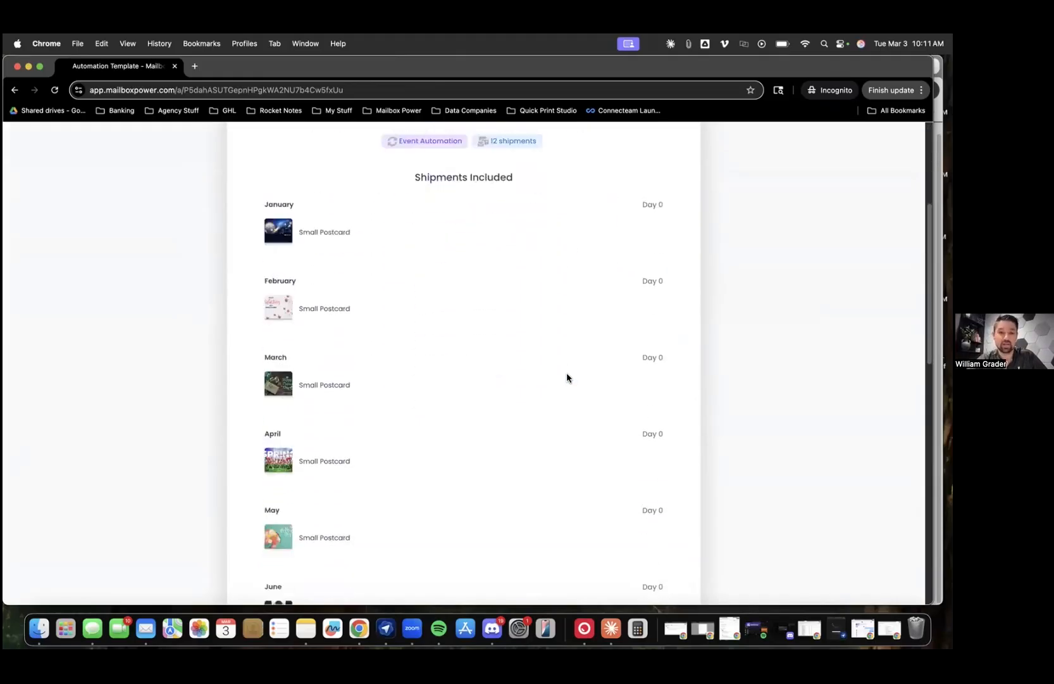
pyautogui.scroll(-6, 567, 378)
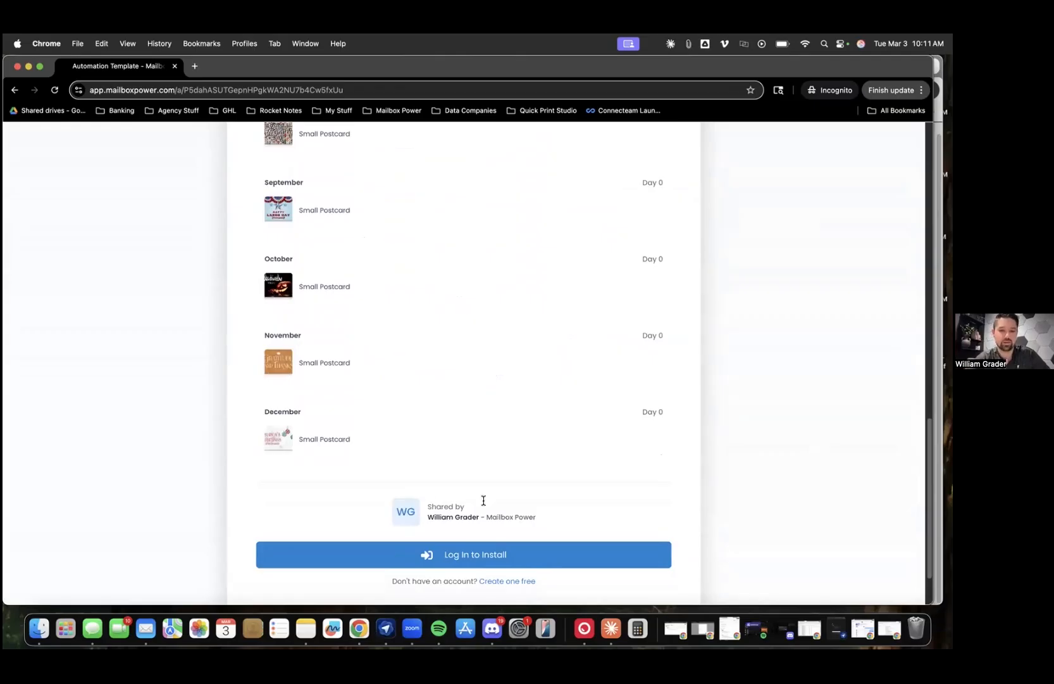
pyautogui.moveTo(433, 507); pyautogui.dragTo(546, 517)
pyautogui.click(538, 515)
pyautogui.click(546, 516)
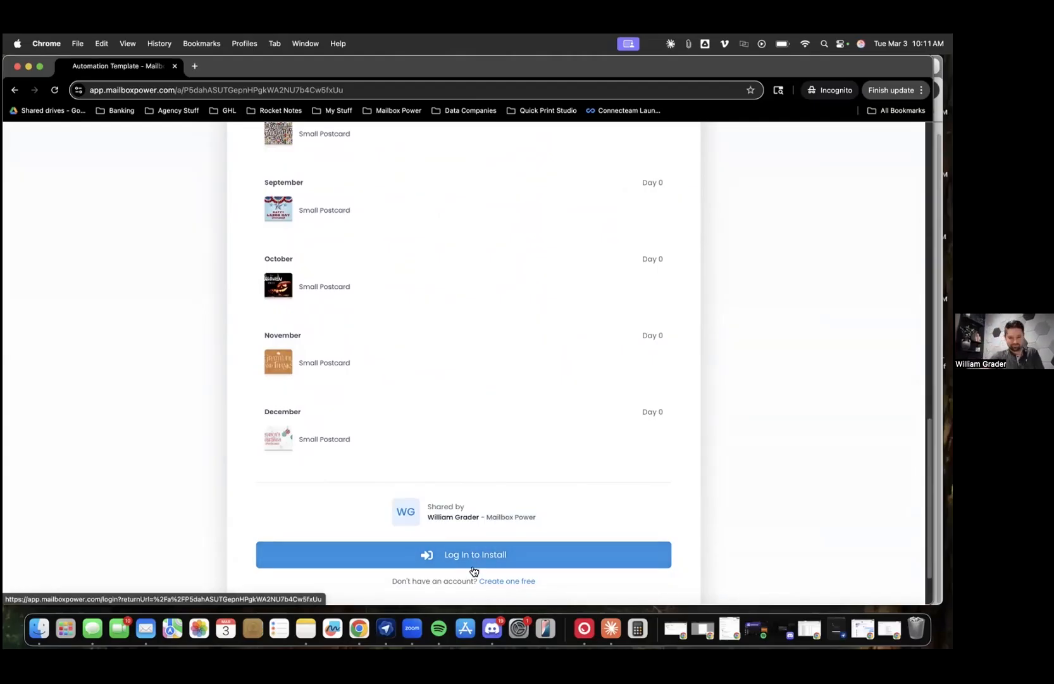
pyautogui.scroll(-2, 474, 570)
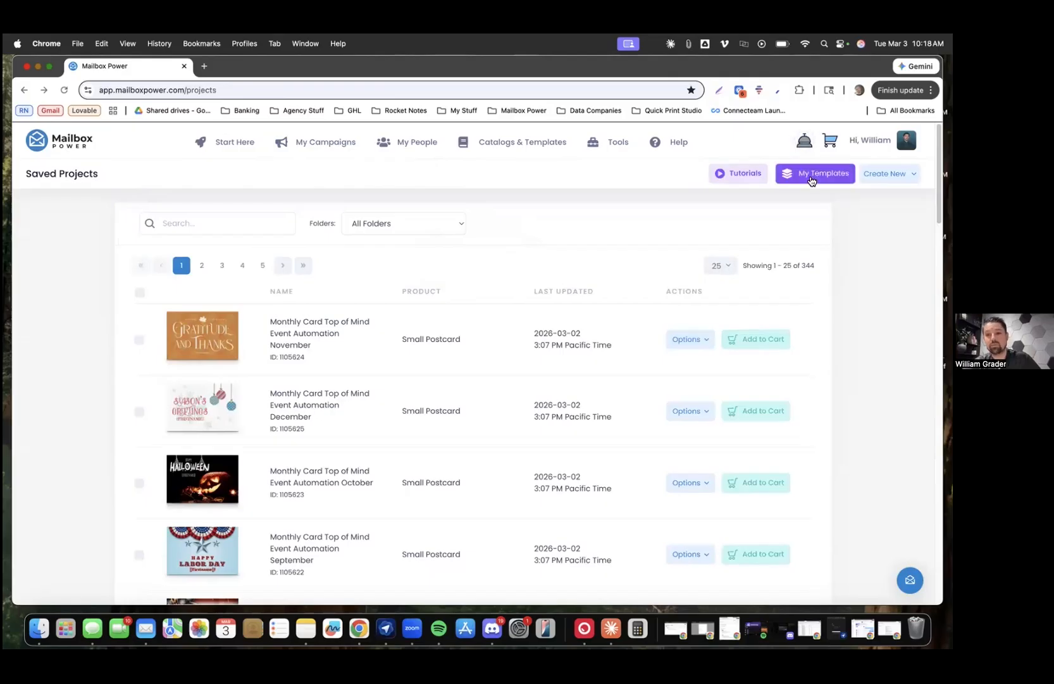
# In My Templates, start Add to Favorites for the real estate template, then cancel
pyautogui.click(815, 174)
pyautogui.click(674, 334)
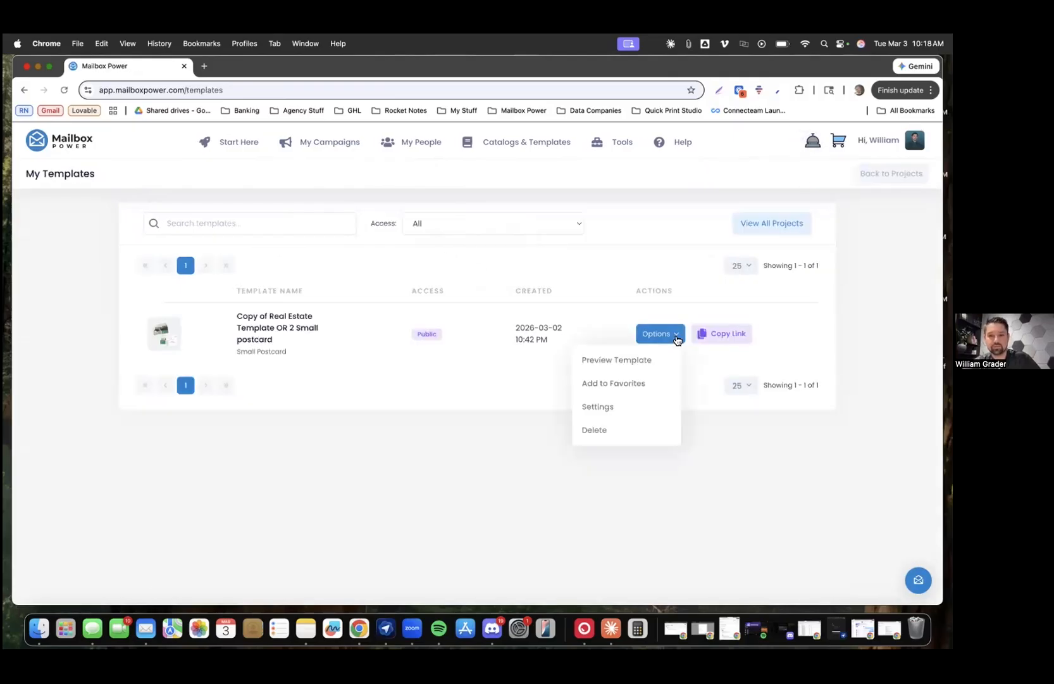
pyautogui.click(625, 384)
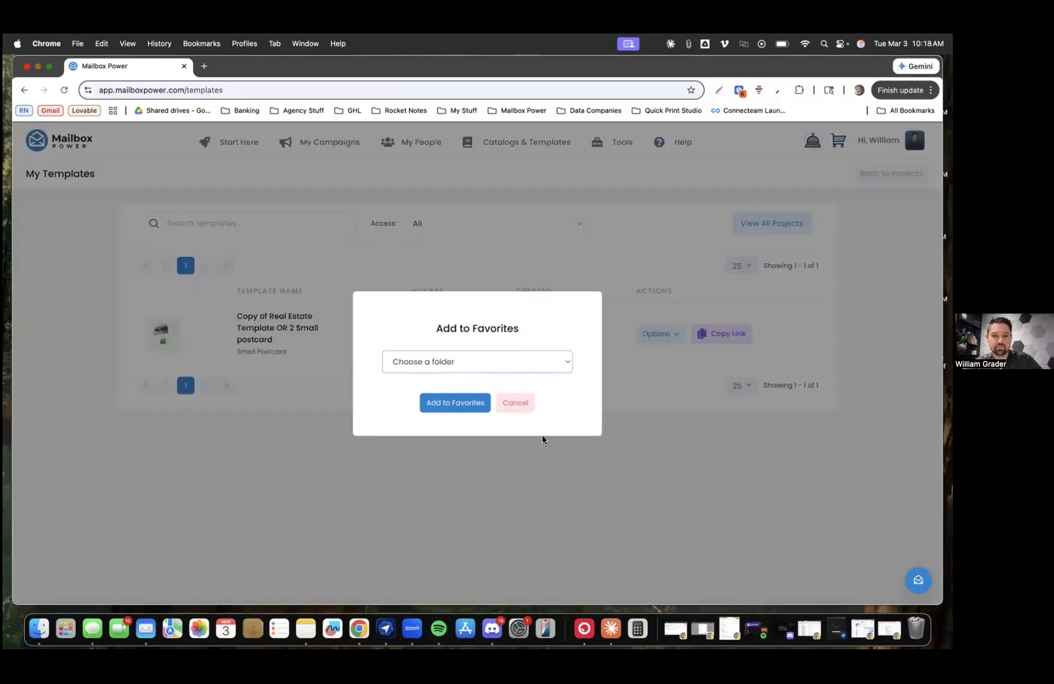
pyautogui.click(515, 403)
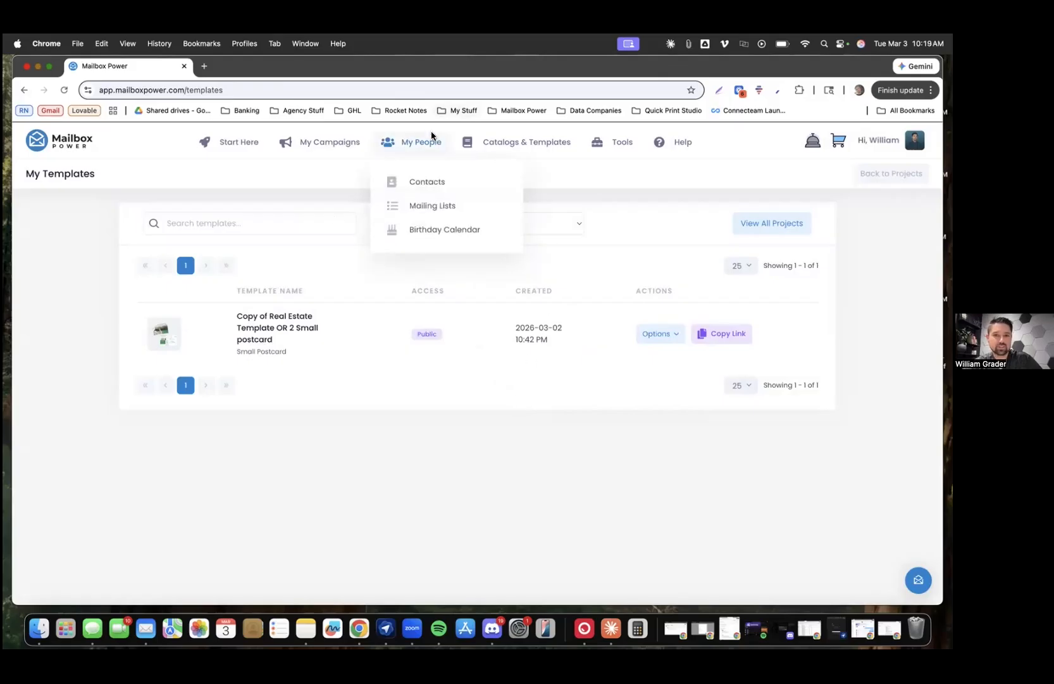
# Open My Campaigns > Favorites in a new tab and switch to it
pyautogui.moveTo(326, 144)
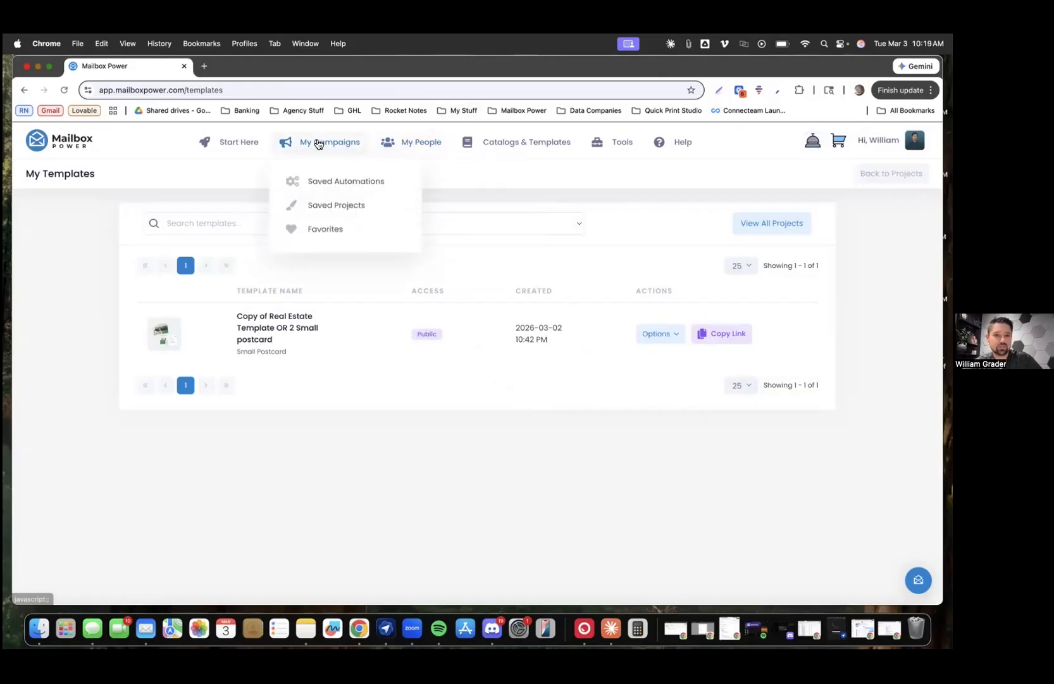
pyautogui.rightClick(327, 230)
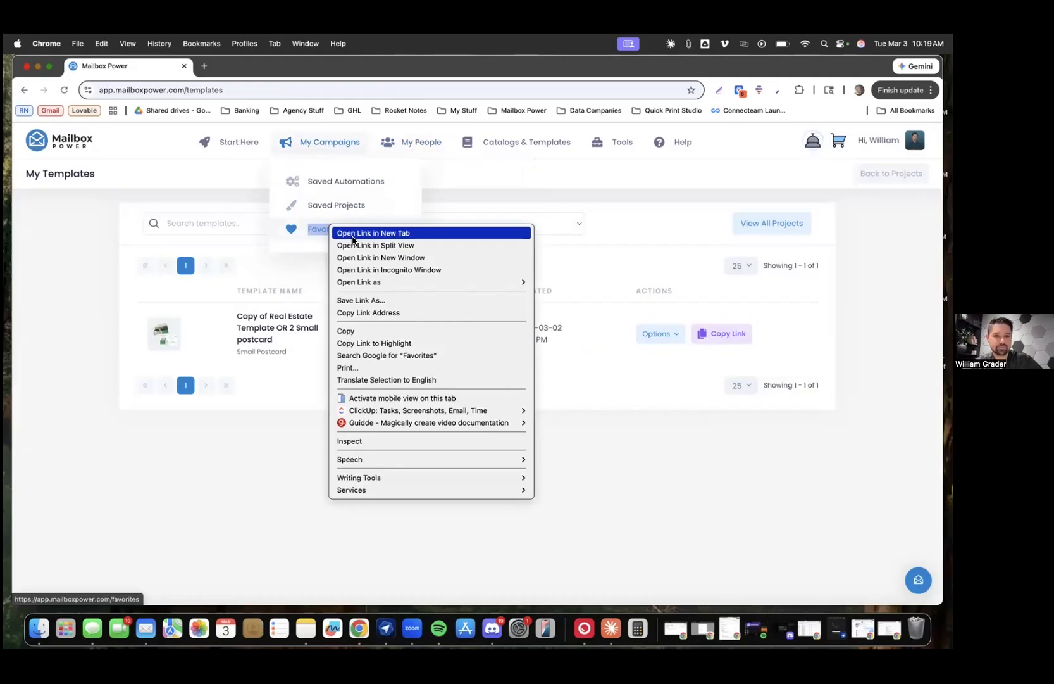
pyautogui.click(345, 232)
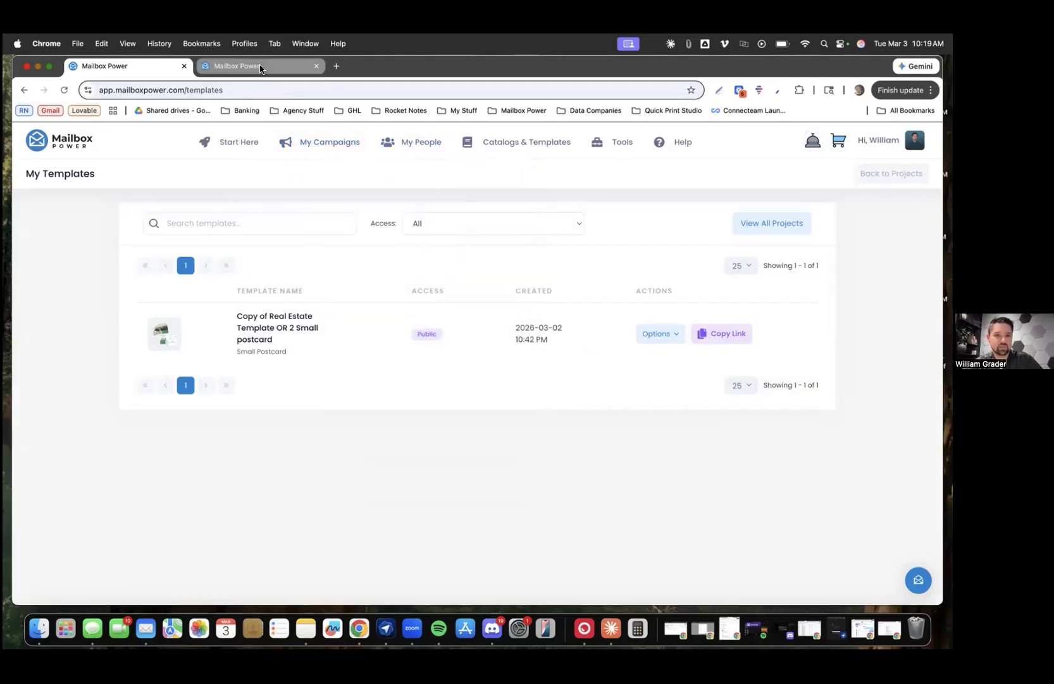
pyautogui.click(260, 66)
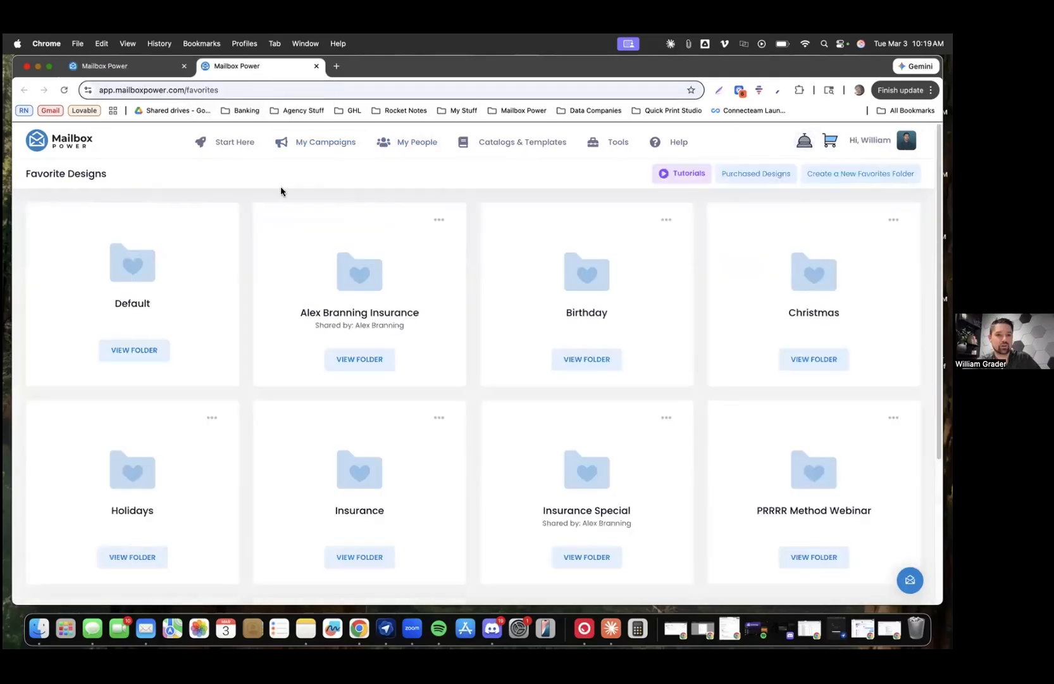
# Add a new Favorite Designs folder called 'My Cool Templates'
pyautogui.scroll(-4, 391, 292)
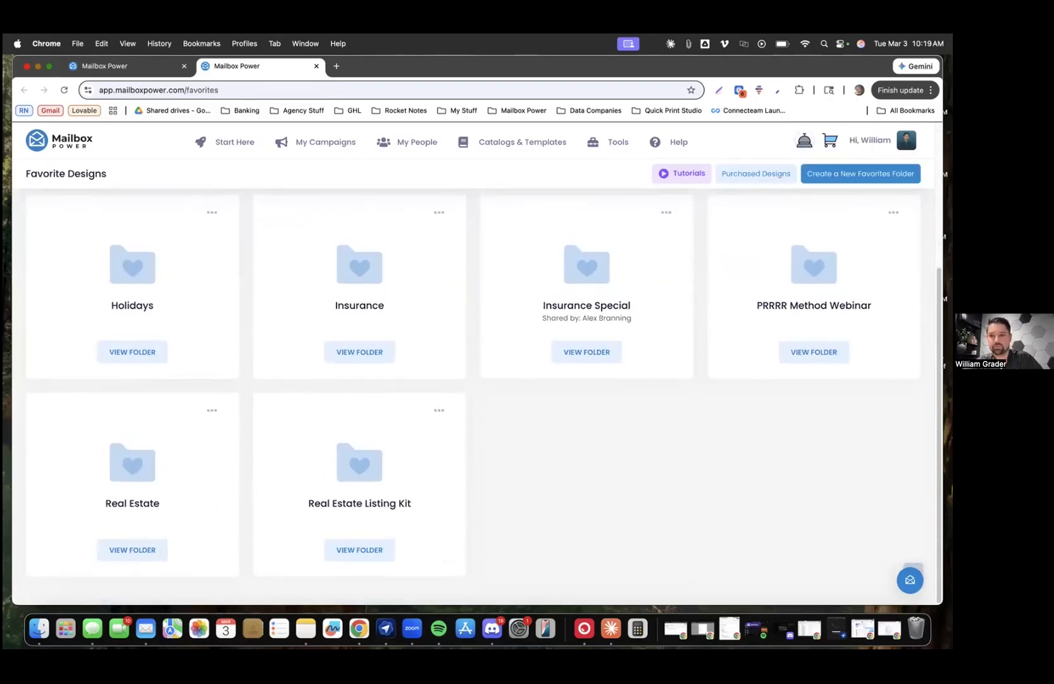
pyautogui.click(861, 173)
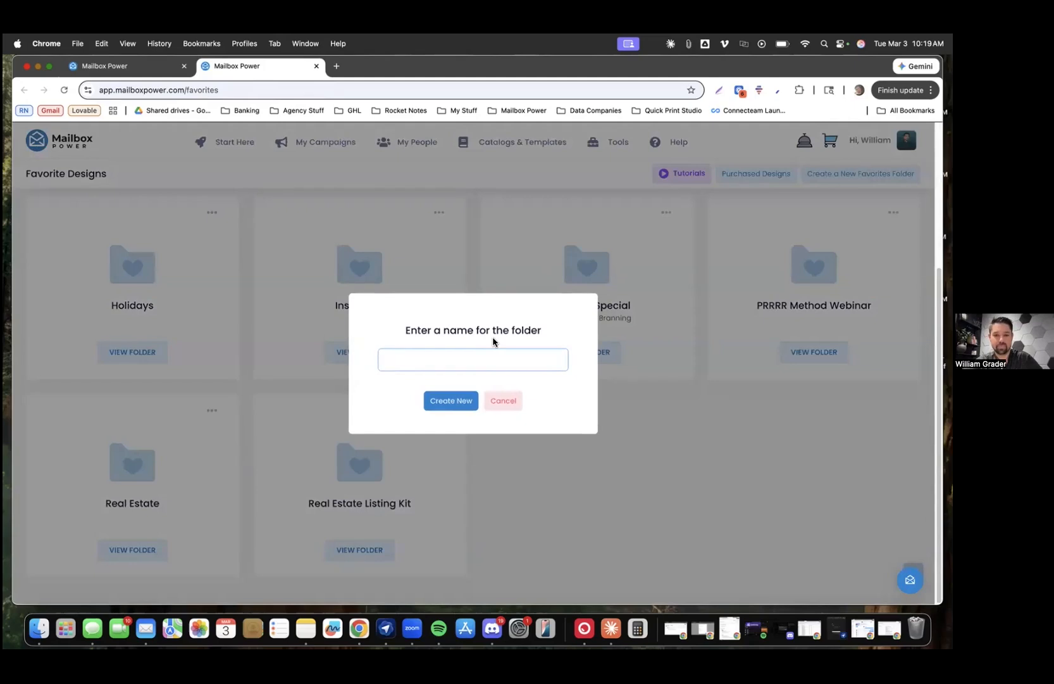
pyautogui.write('My Cool Templates')
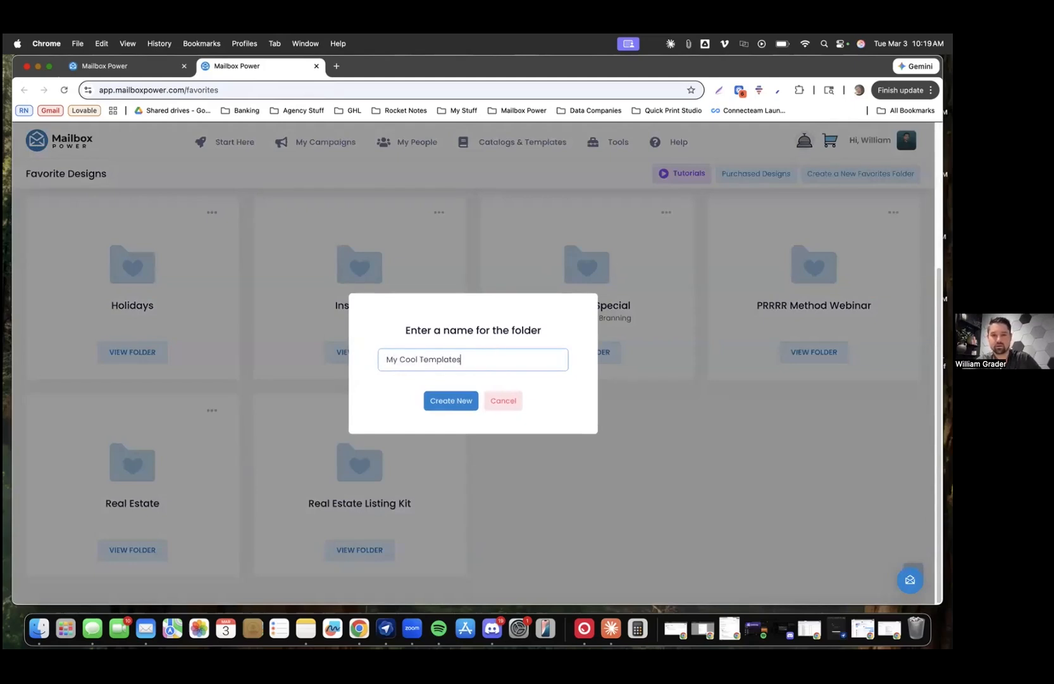
pyautogui.click(444, 400)
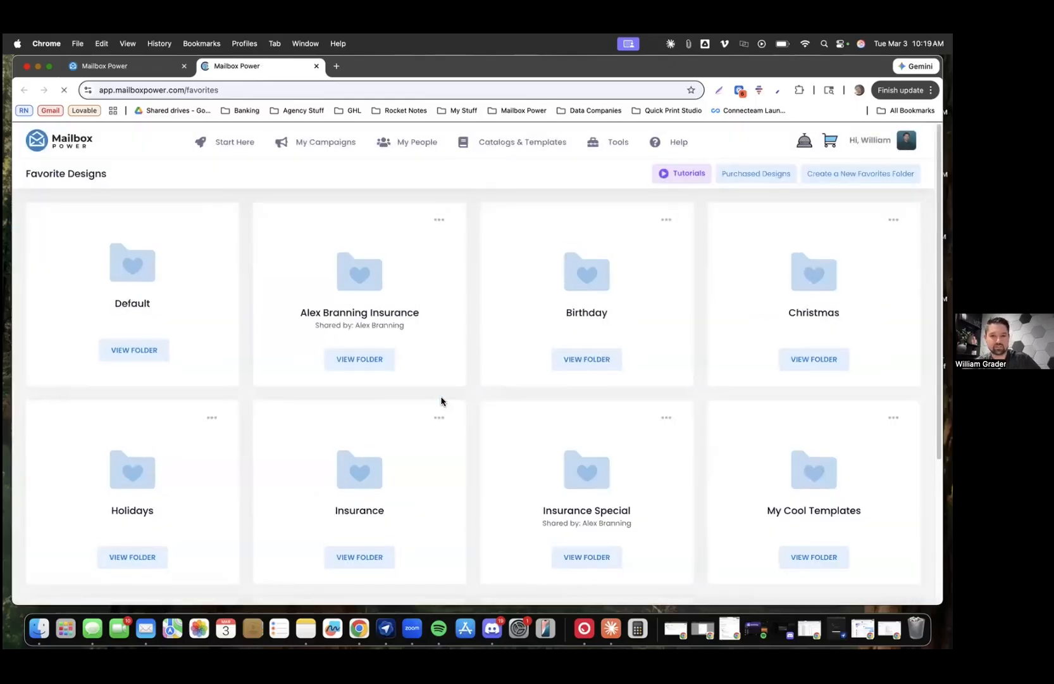
pyautogui.scroll(-3, 493, 346)
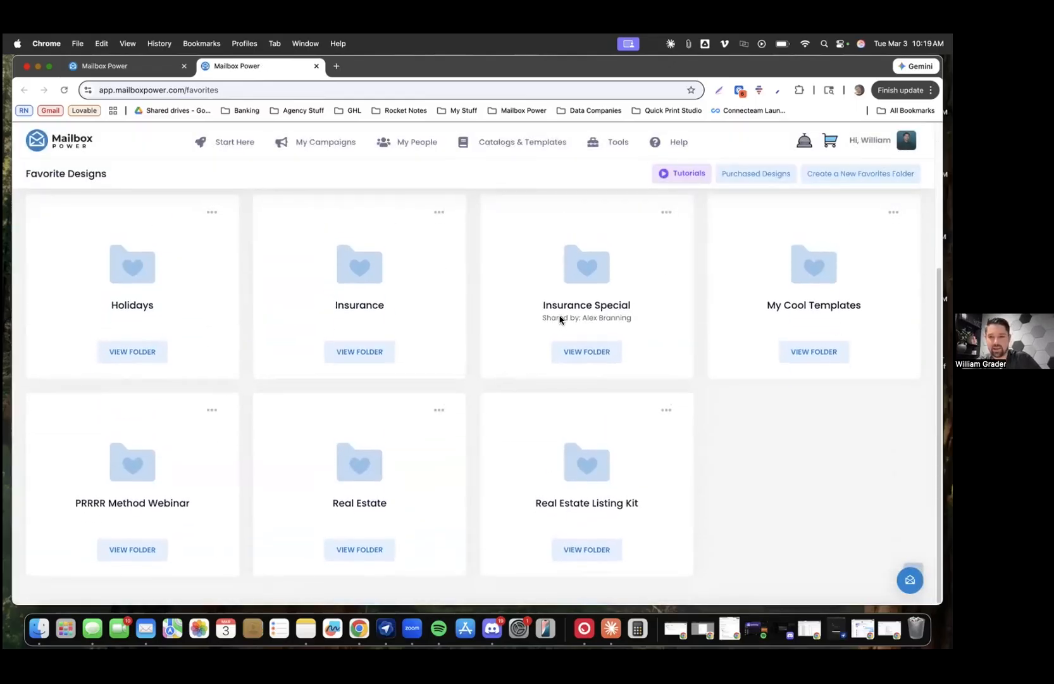
pyautogui.scroll(3, 636, 309)
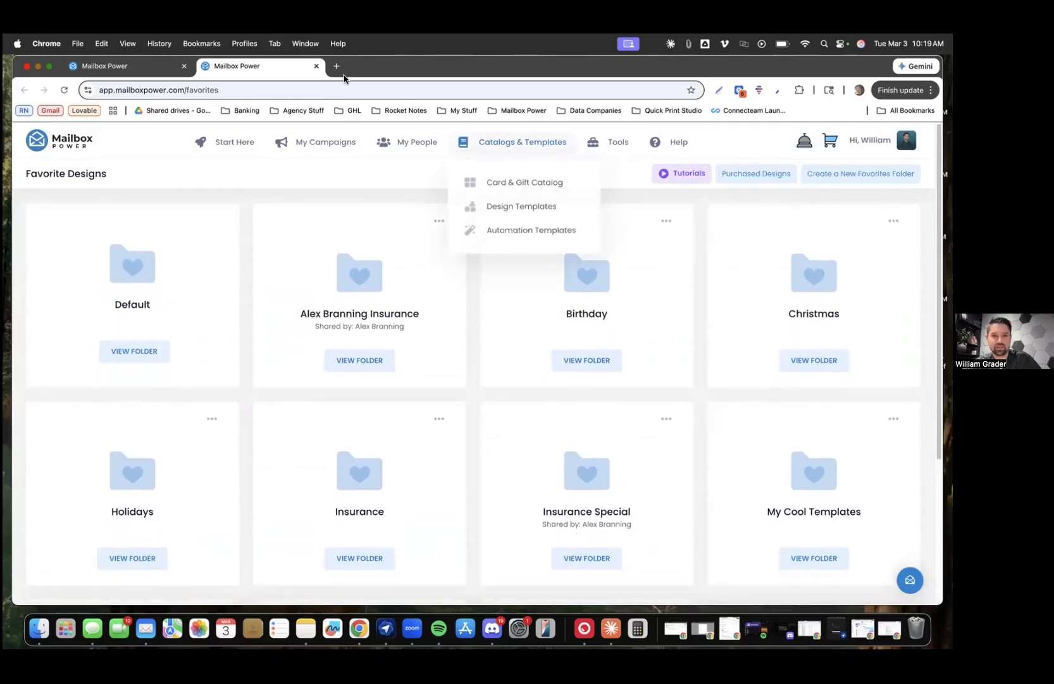
# Open the actions menu for the November card project in saved projects
pyautogui.moveTo(331, 143)
pyautogui.click(348, 207)
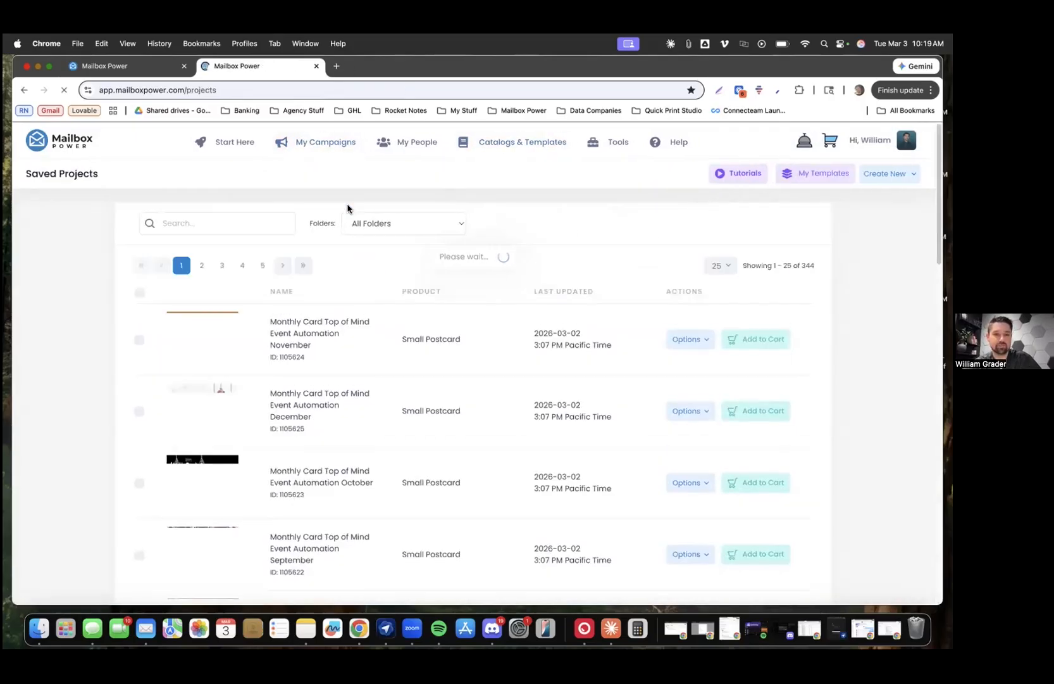
pyautogui.click(704, 344)
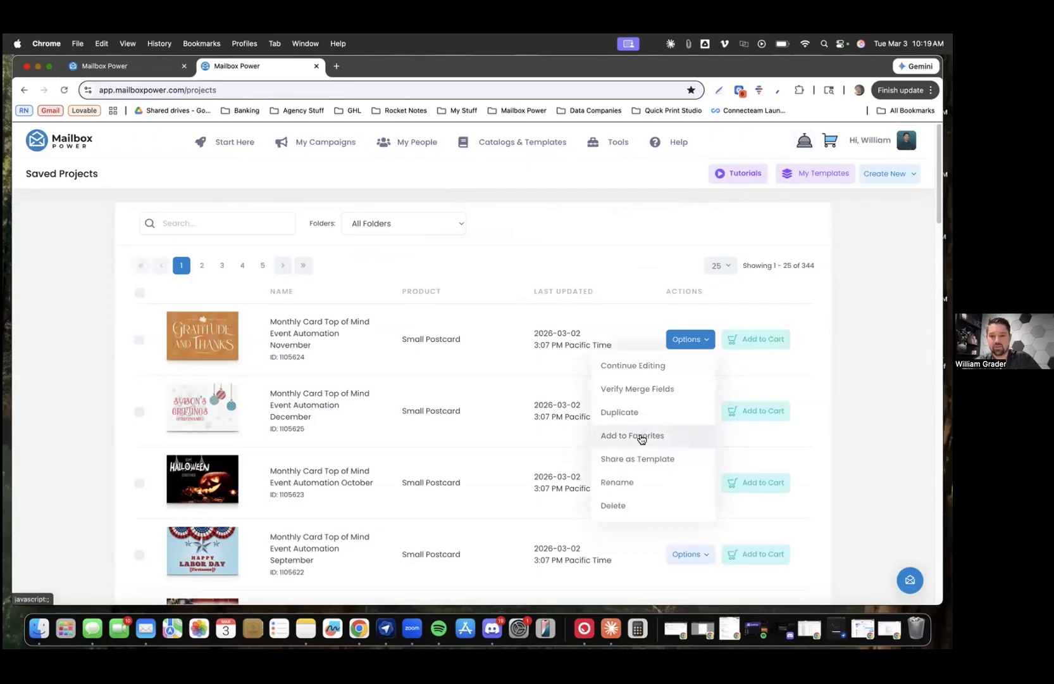
# From My Templates, add the Copy of Real Estate Template OR 2 Small to 'My Cool Templates'
pyautogui.click(814, 174)
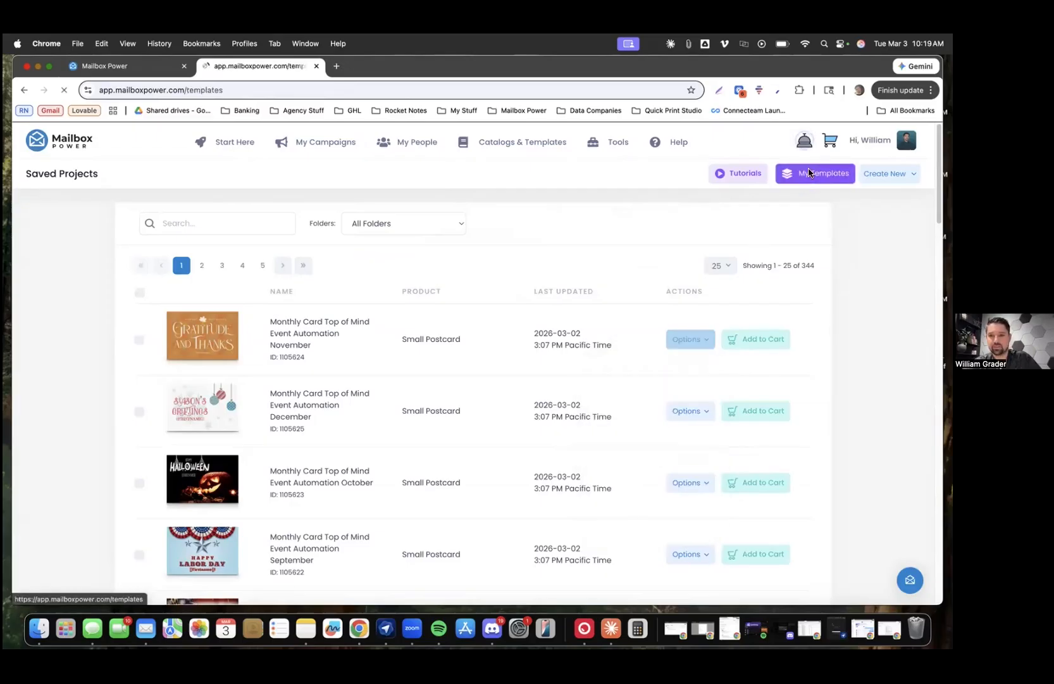
pyautogui.click(670, 341)
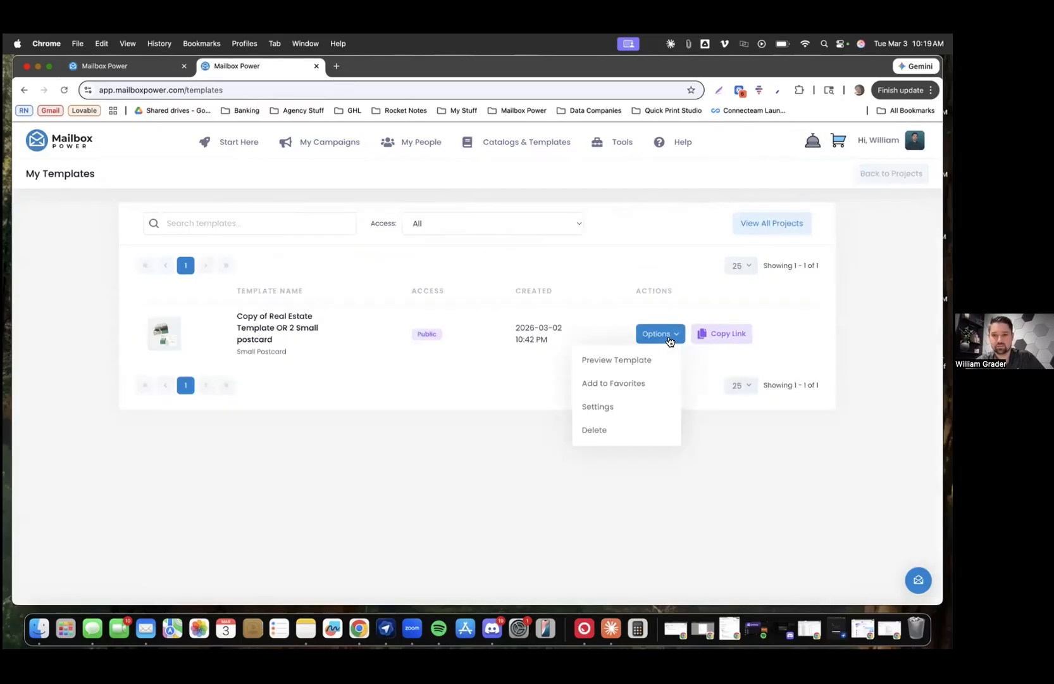
pyautogui.click(626, 383)
pyautogui.click(465, 371)
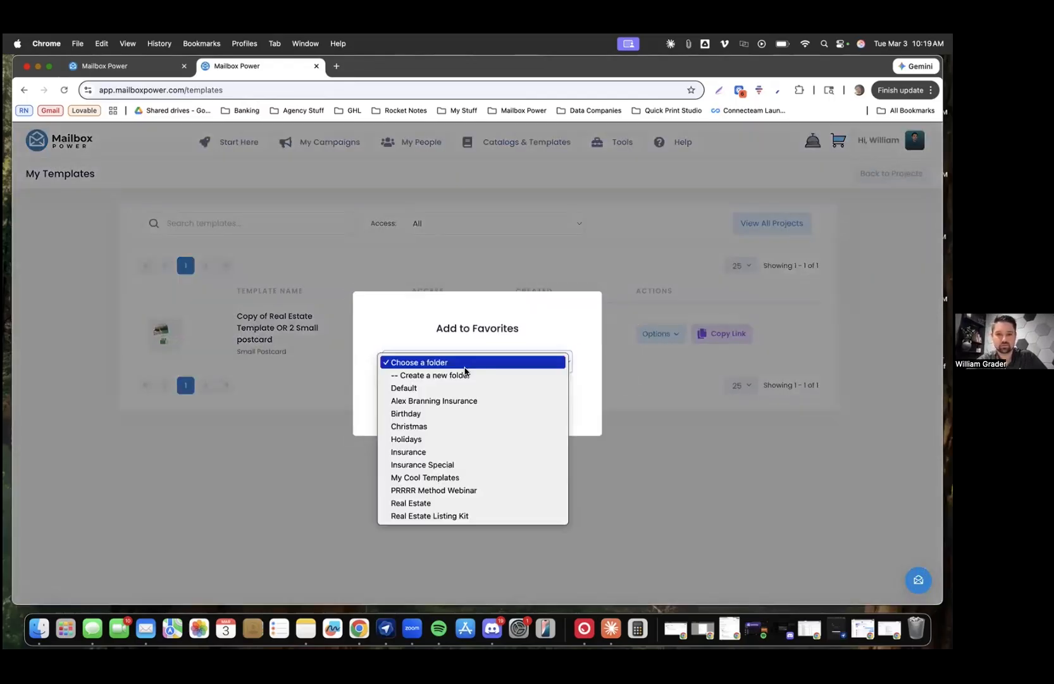
pyautogui.click(457, 479)
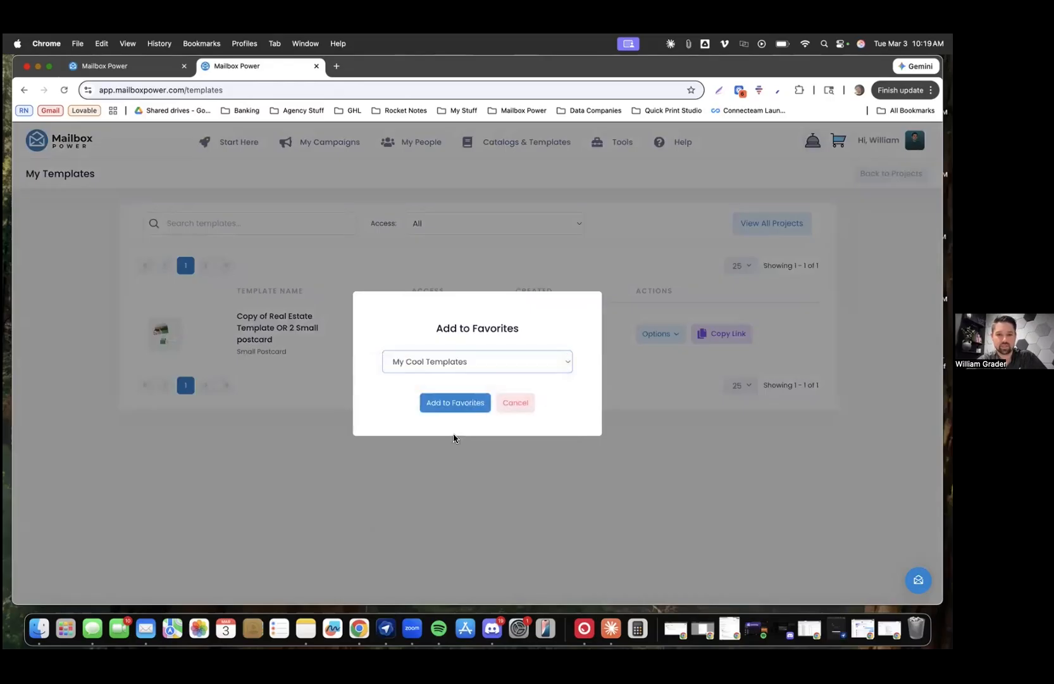
pyautogui.click(460, 403)
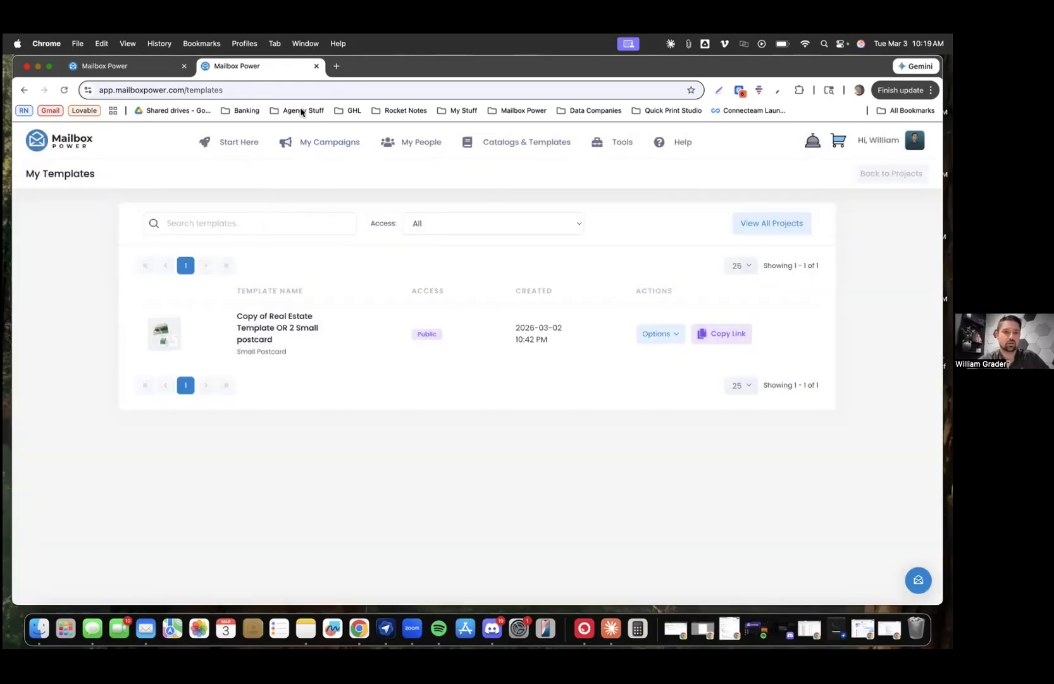
# Open the My Cool Templates folder from the Favorite Designs folders
pyautogui.moveTo(323, 145)
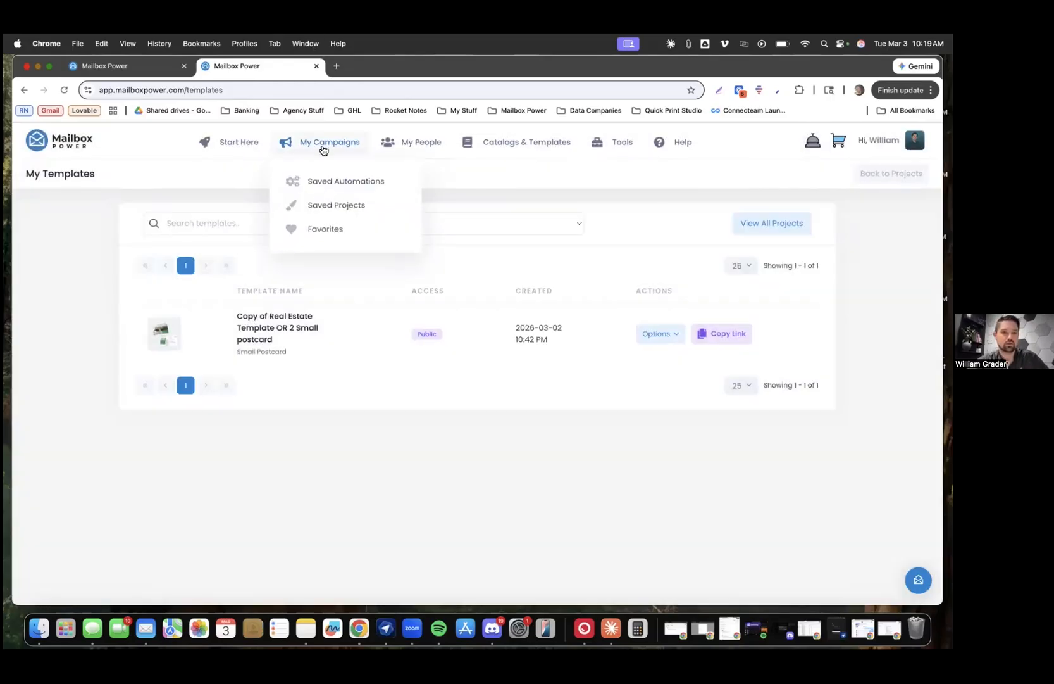
pyautogui.click(329, 228)
pyautogui.scroll(-1, 634, 345)
pyautogui.scroll(-2, 634, 350)
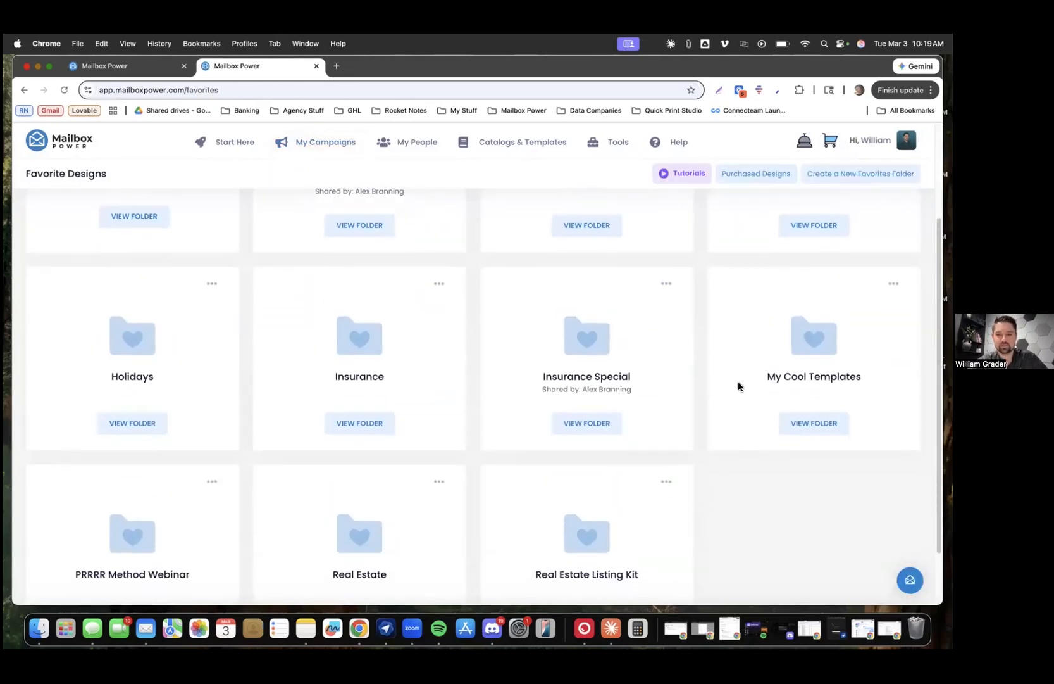
pyautogui.click(826, 423)
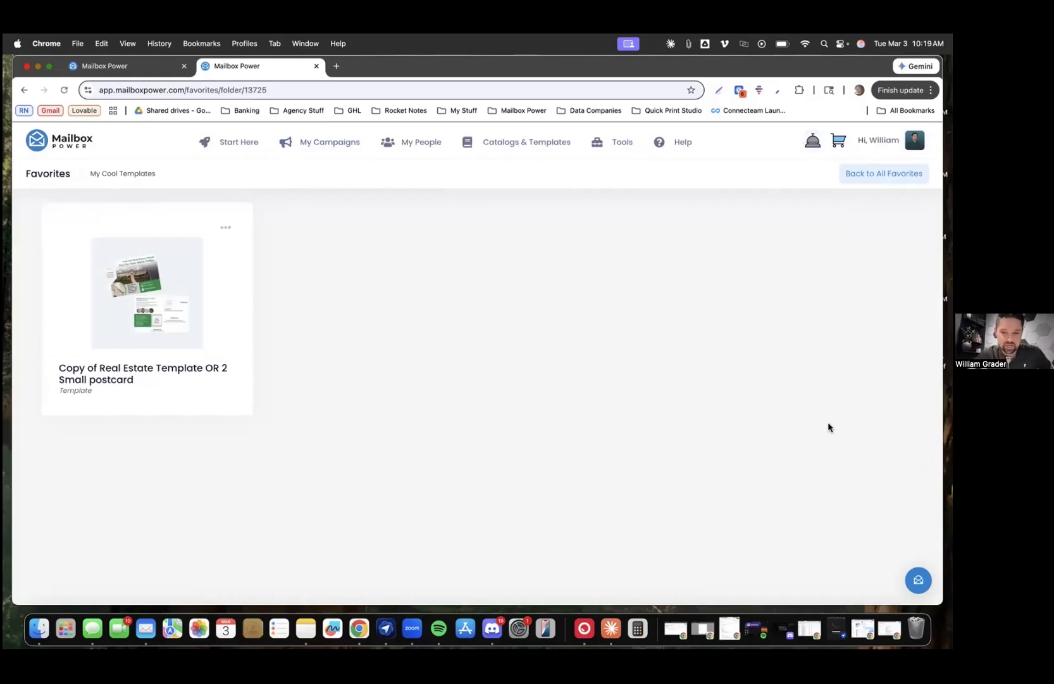
# Visit the saved automations list, then return to the My Cool Templates folder
pyautogui.moveTo(332, 158)
pyautogui.click(340, 185)
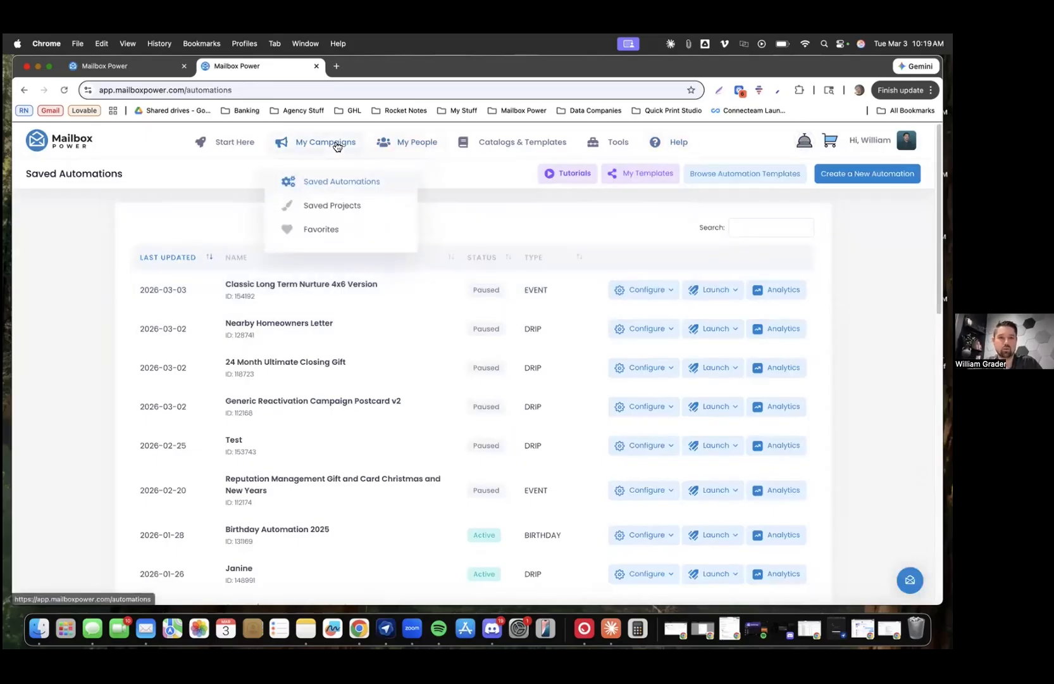
pyautogui.click(24, 90)
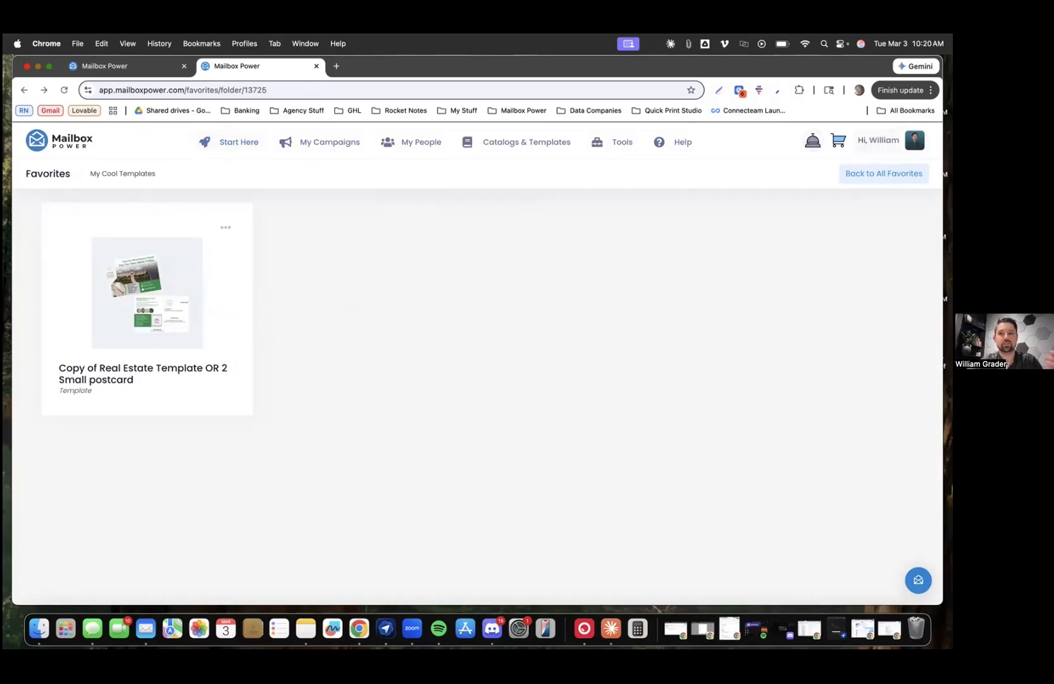
# Copy the share link for the My Cool Templates folder
pyautogui.click(884, 174)
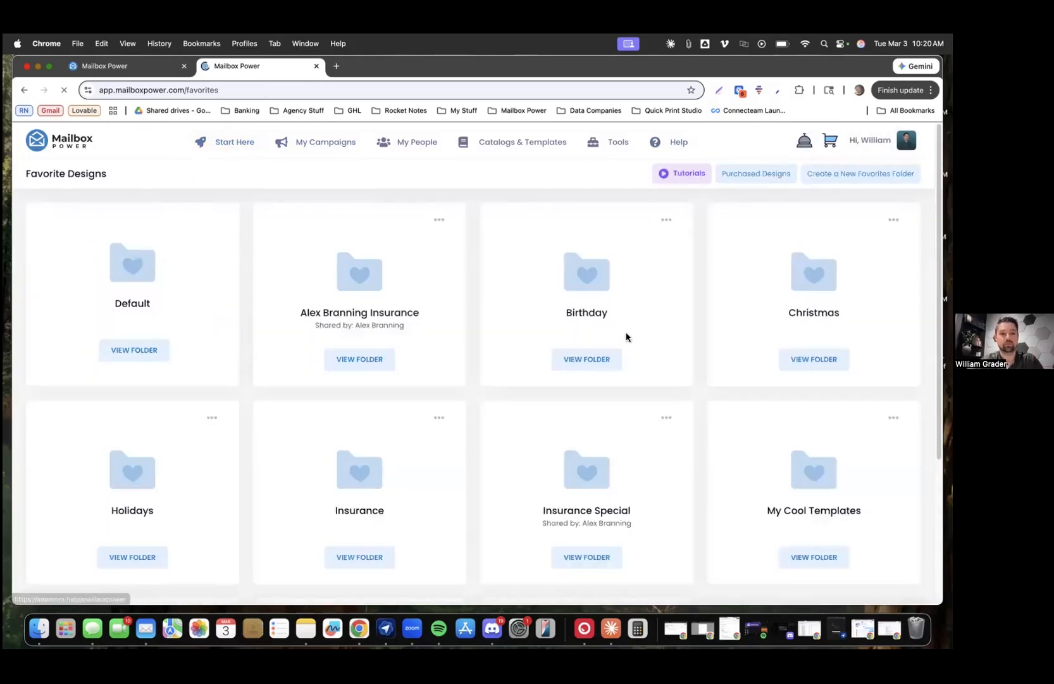
pyautogui.scroll(-3, 840, 375)
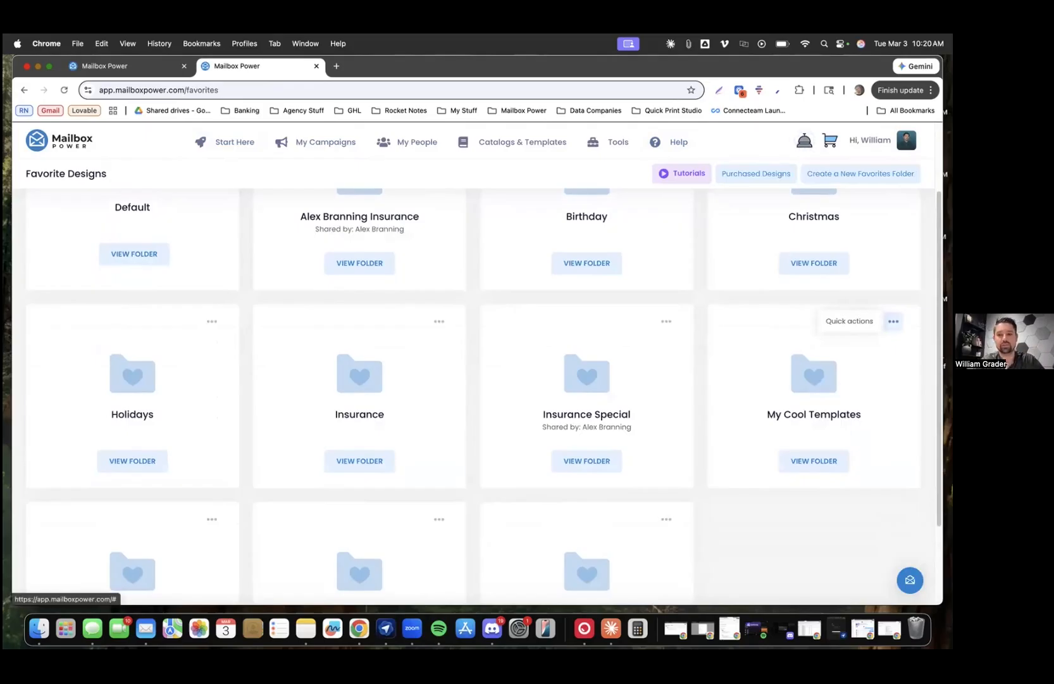
pyautogui.click(893, 321)
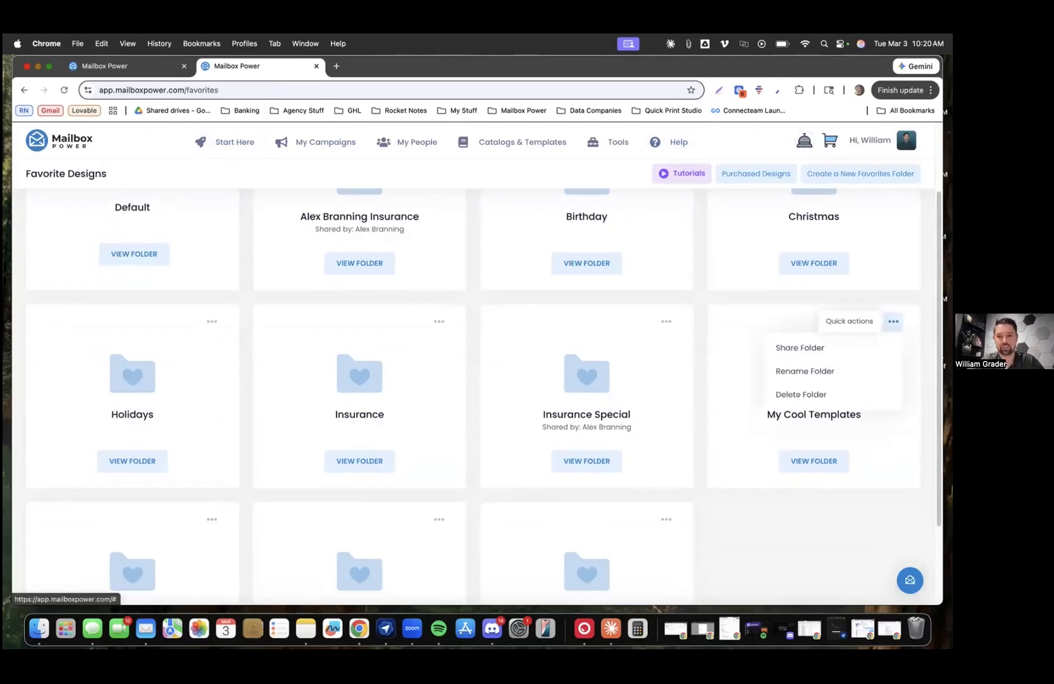
pyautogui.click(817, 348)
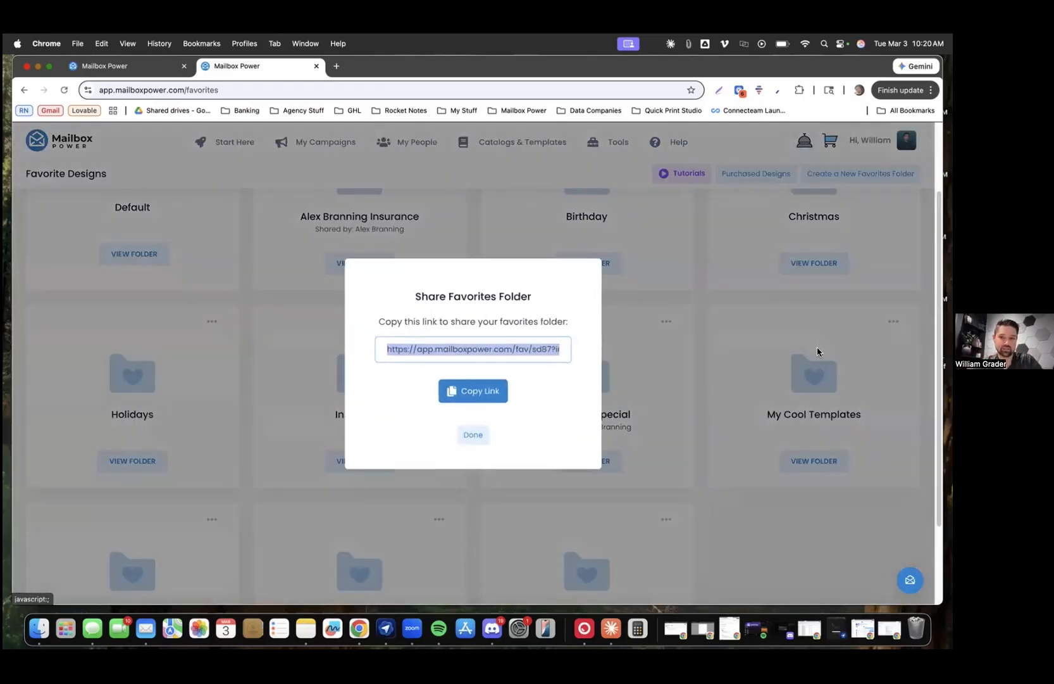
pyautogui.click(474, 400)
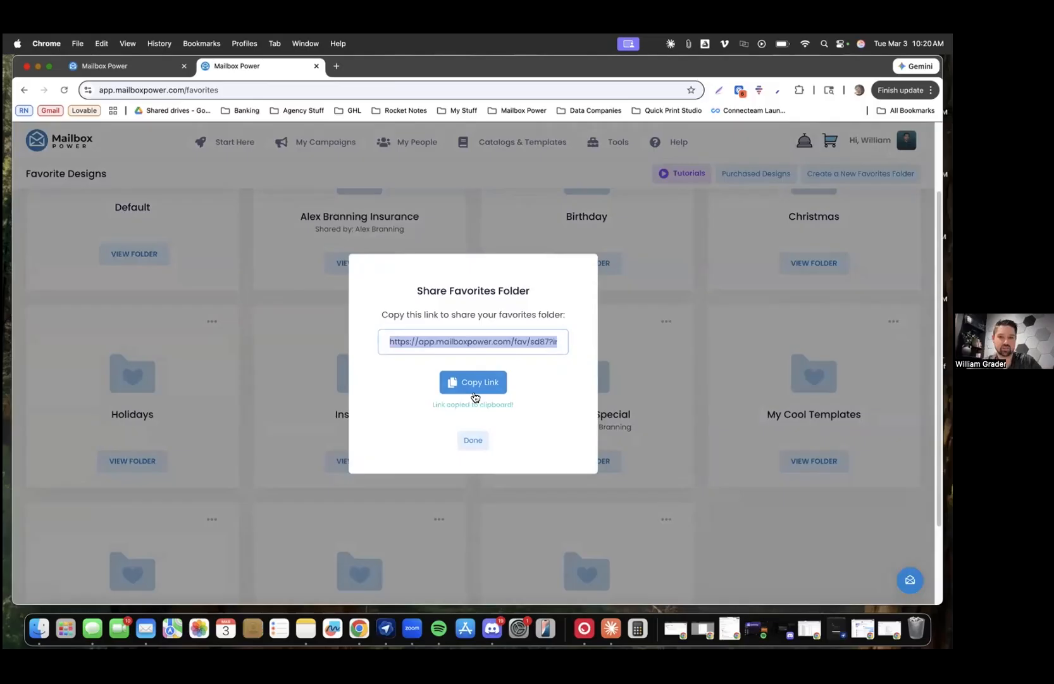
# Paste the copied link into a new incognito window's address bar
pyautogui.click(931, 89)
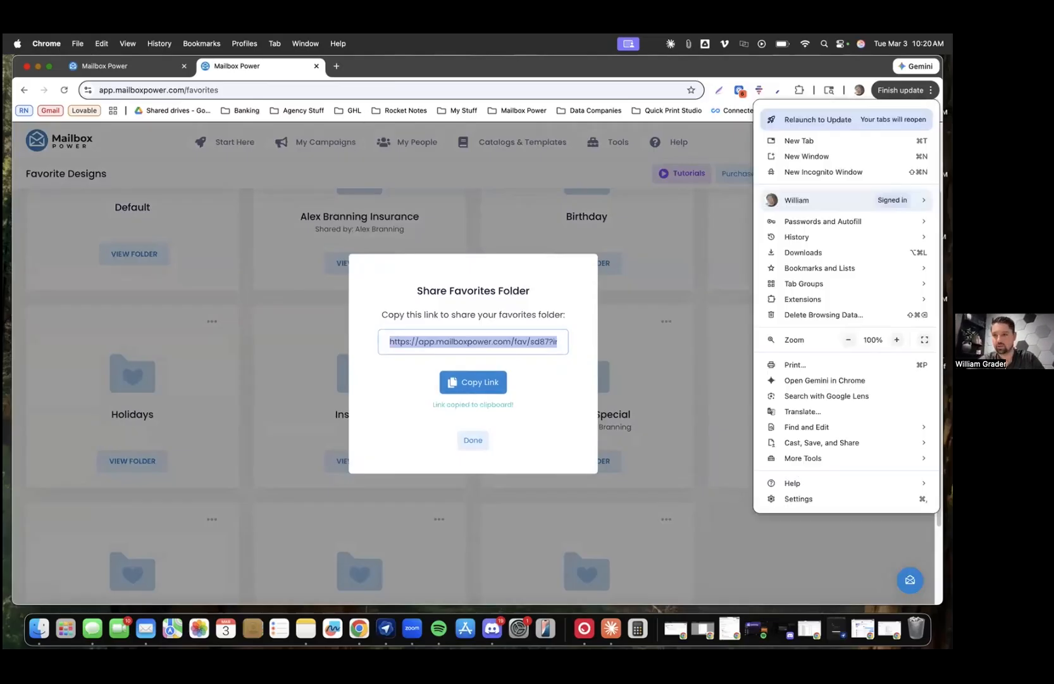
pyautogui.click(833, 172)
pyautogui.press('super+v')
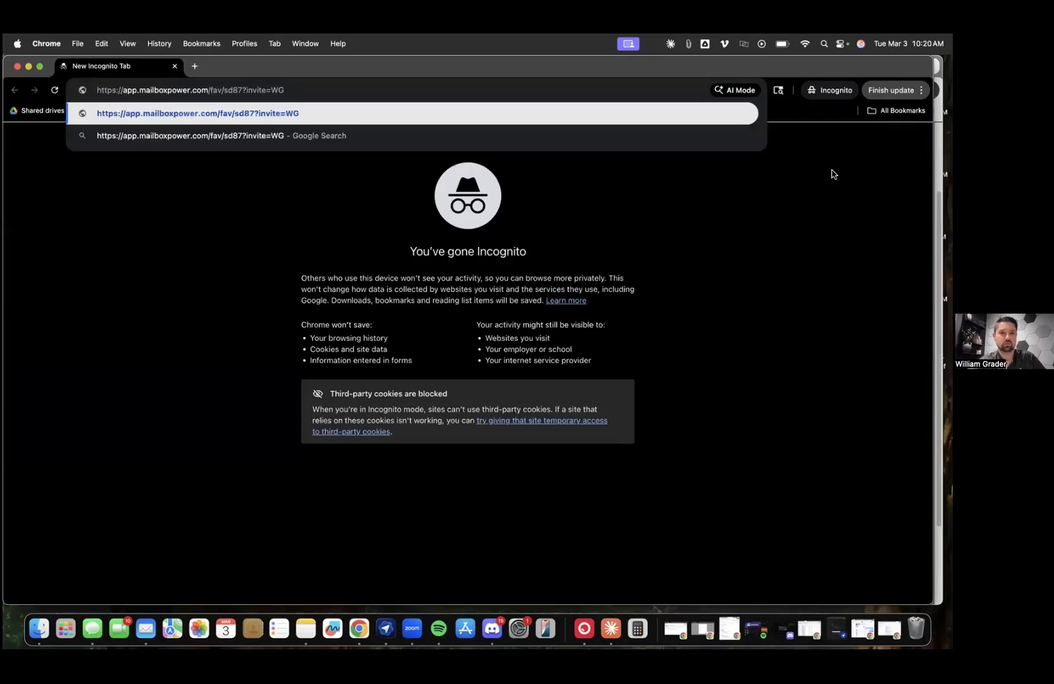
# Load the shared My Cool Templates link and scroll through the collection page
pyautogui.press('Return')
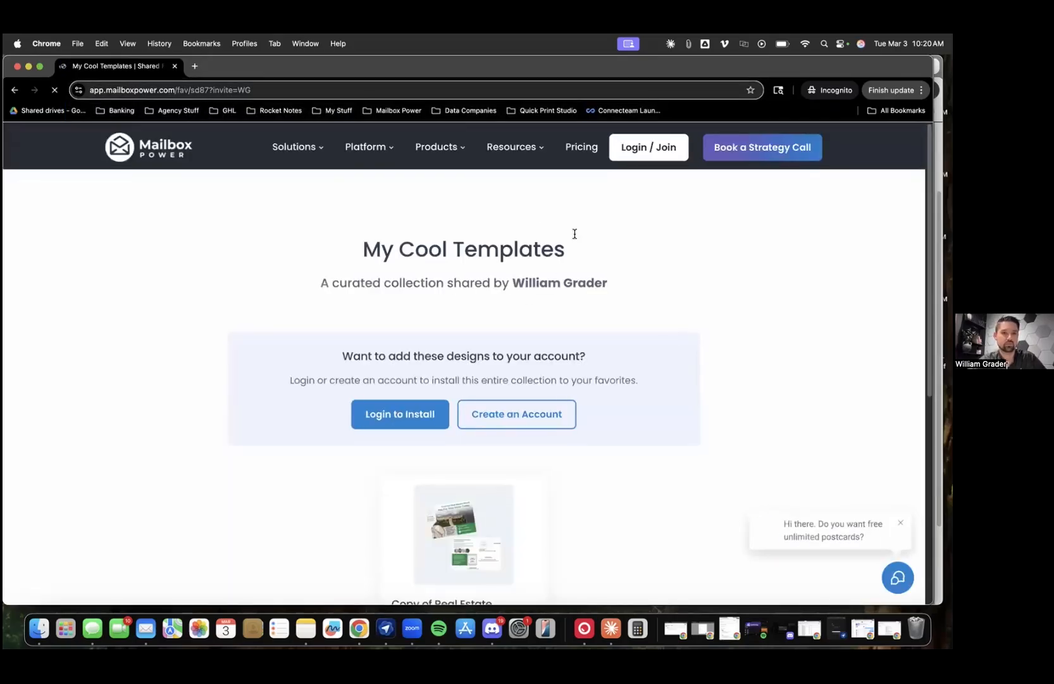
pyautogui.scroll(-3, 550, 273)
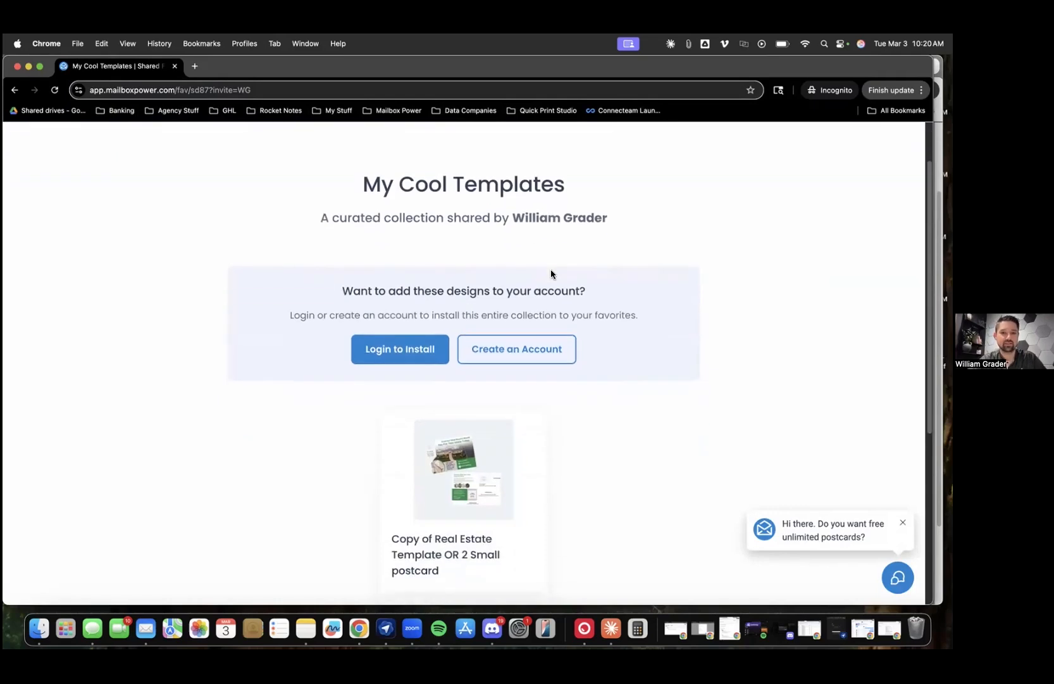
pyautogui.scroll(3, 551, 270)
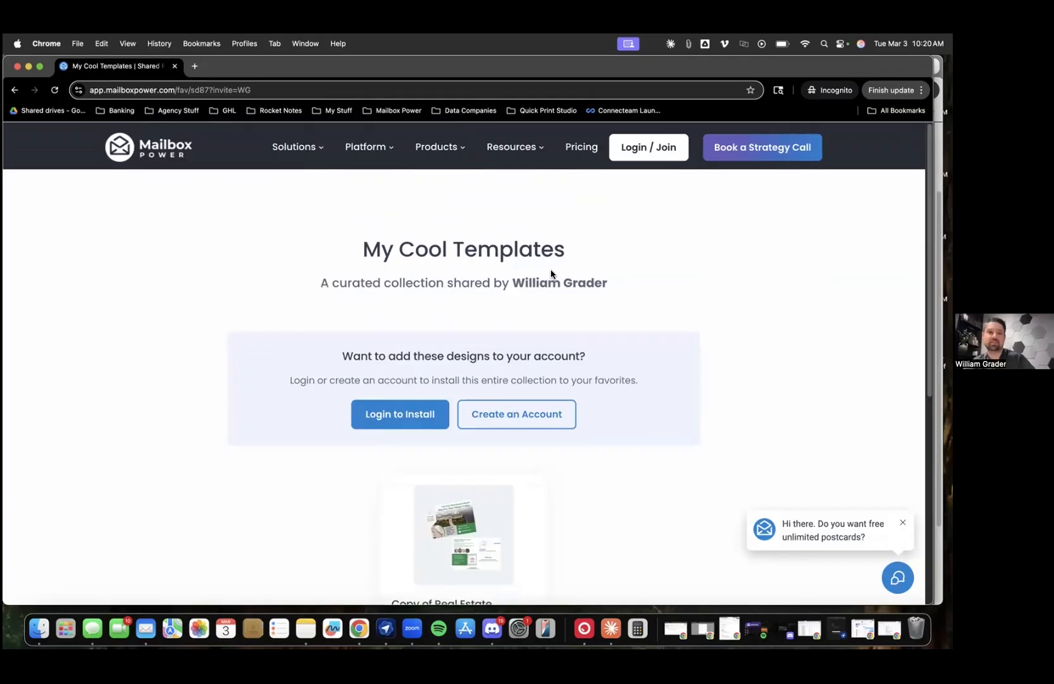
# Highlight the invite part of the URL and the curated collection subtitle
pyautogui.moveTo(209, 90); pyautogui.dragTo(253, 91)
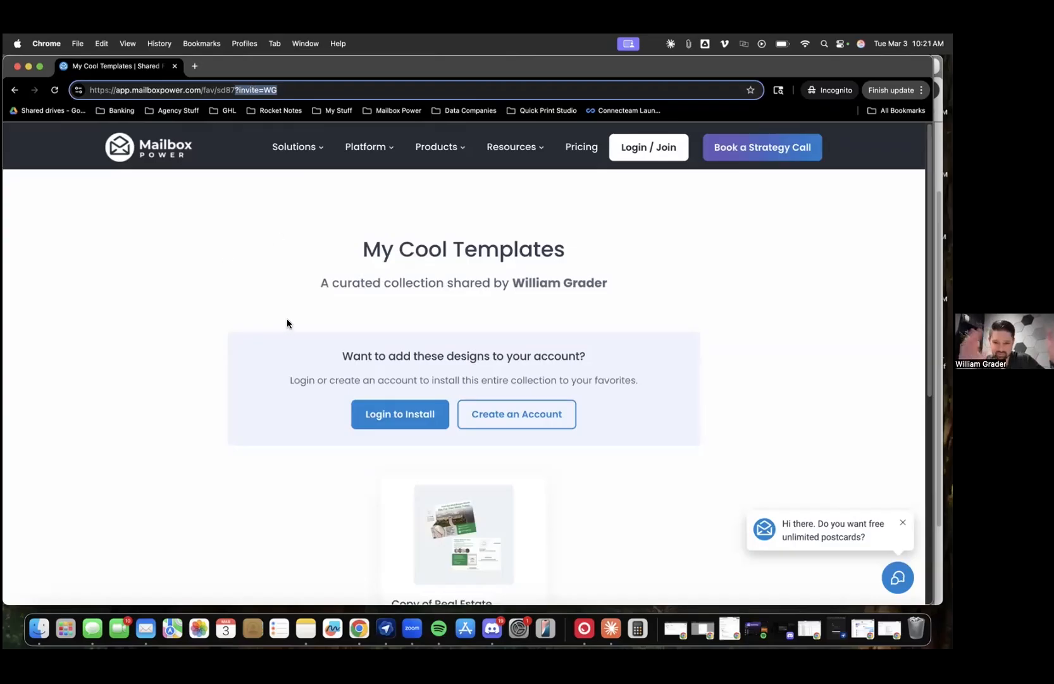
pyautogui.scroll(-5, 287, 320)
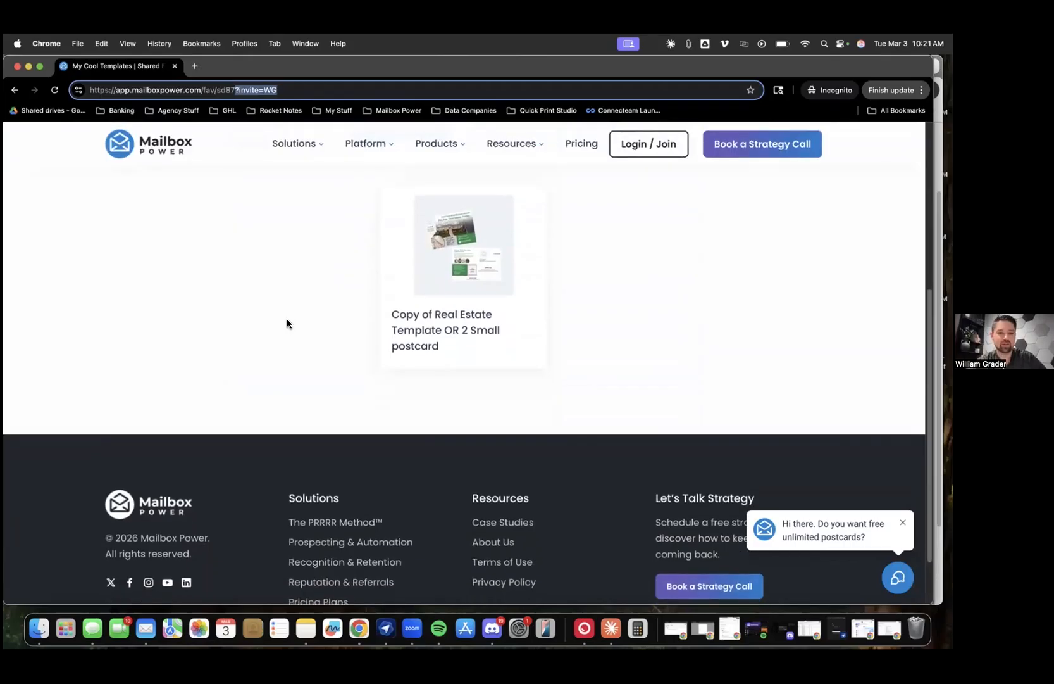
pyautogui.scroll(5, 287, 322)
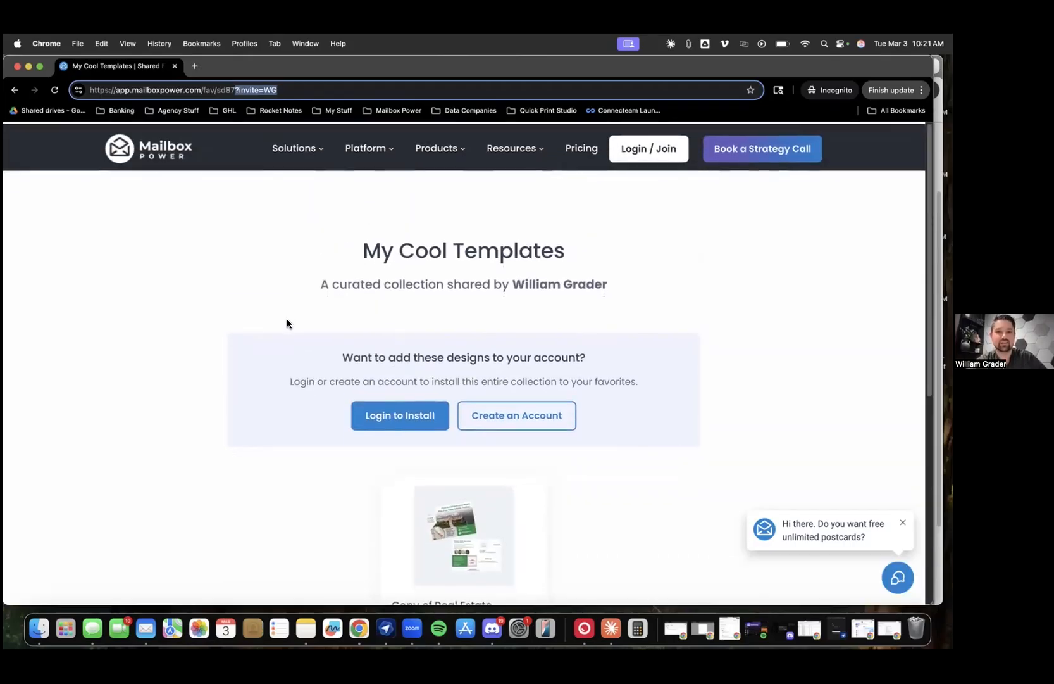
pyautogui.moveTo(319, 287); pyautogui.dragTo(619, 309)
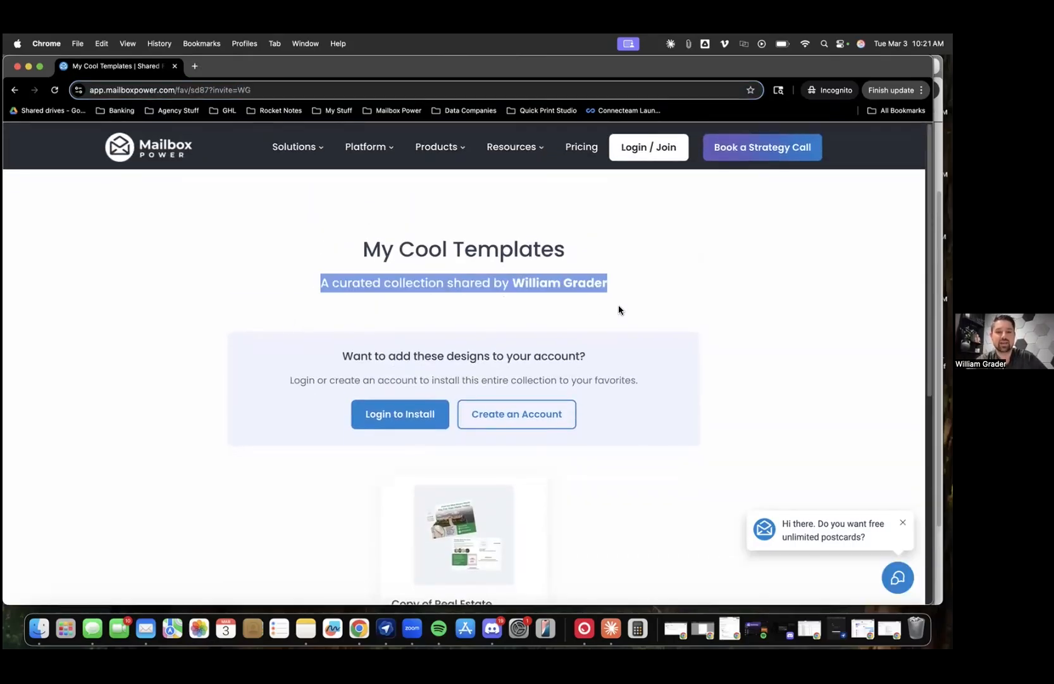
pyautogui.click(619, 309)
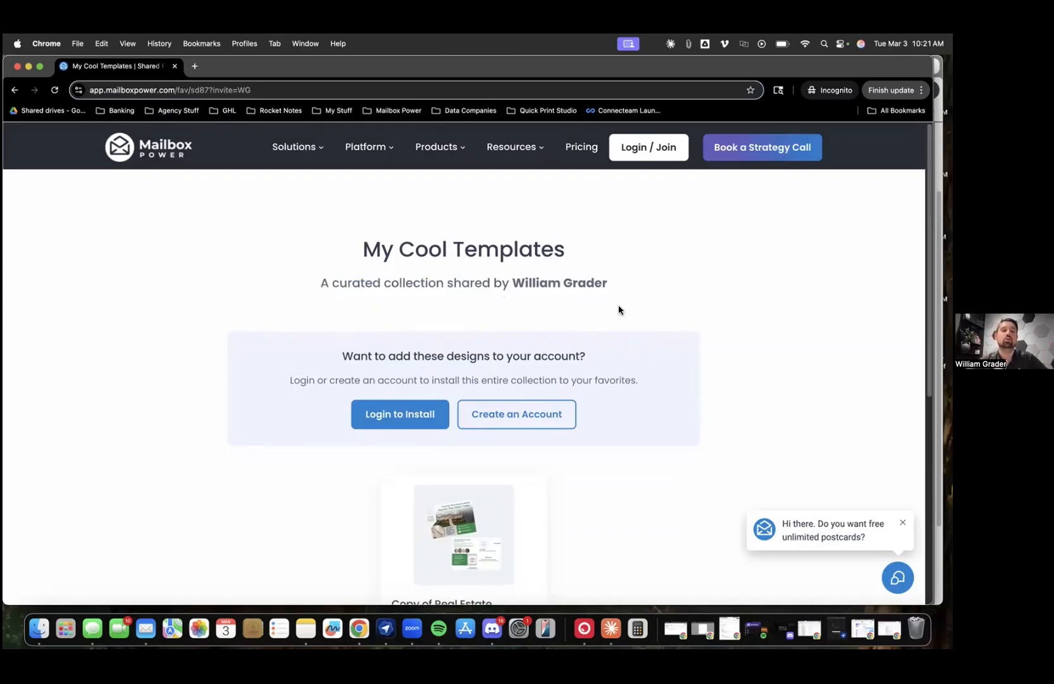